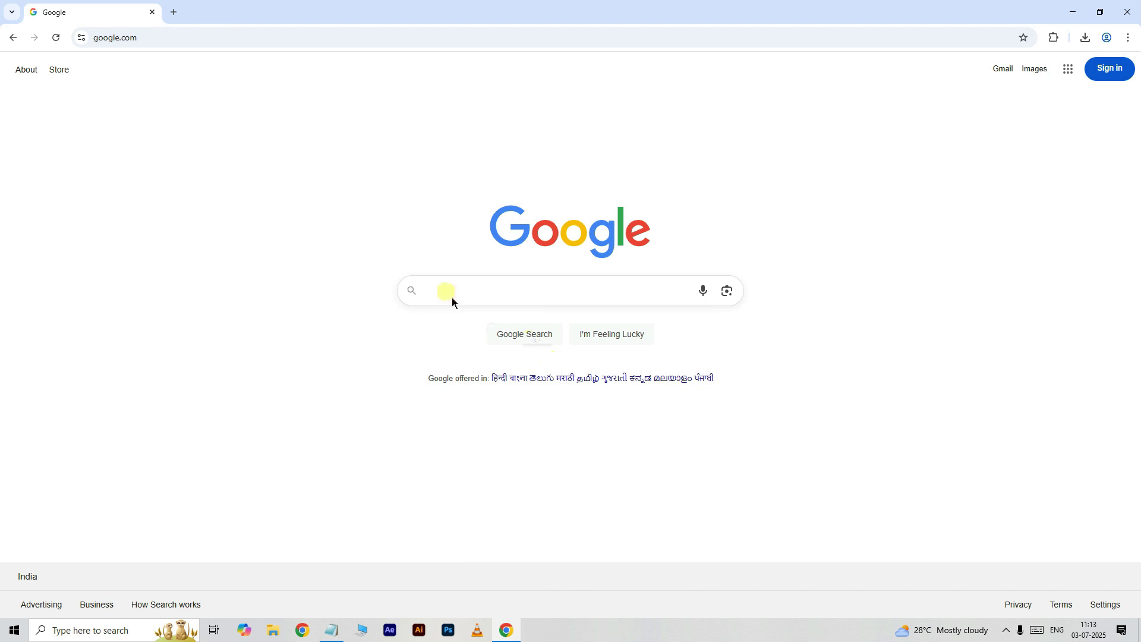
Open the chatgpt.com website
key("ctrl+l")
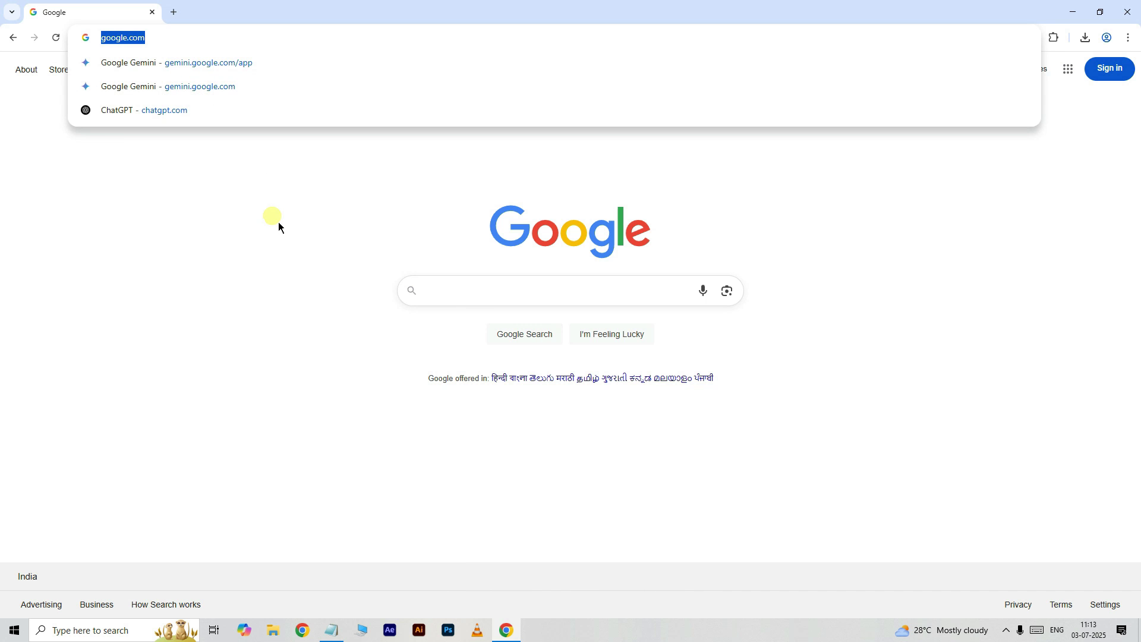
type("chatgpt.com")
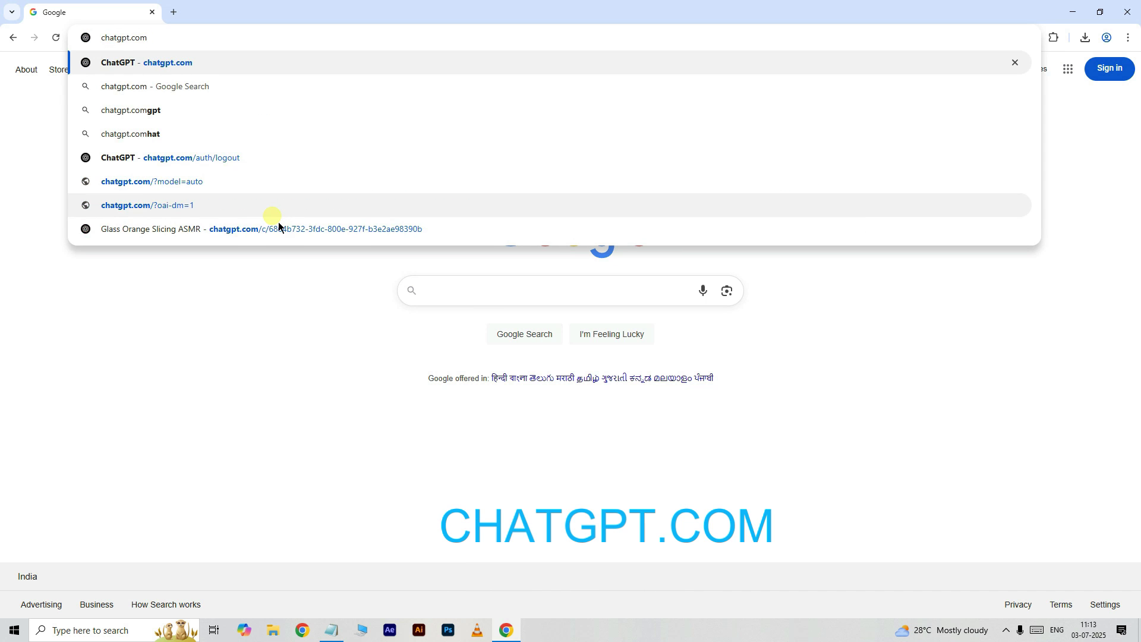
key("Return")
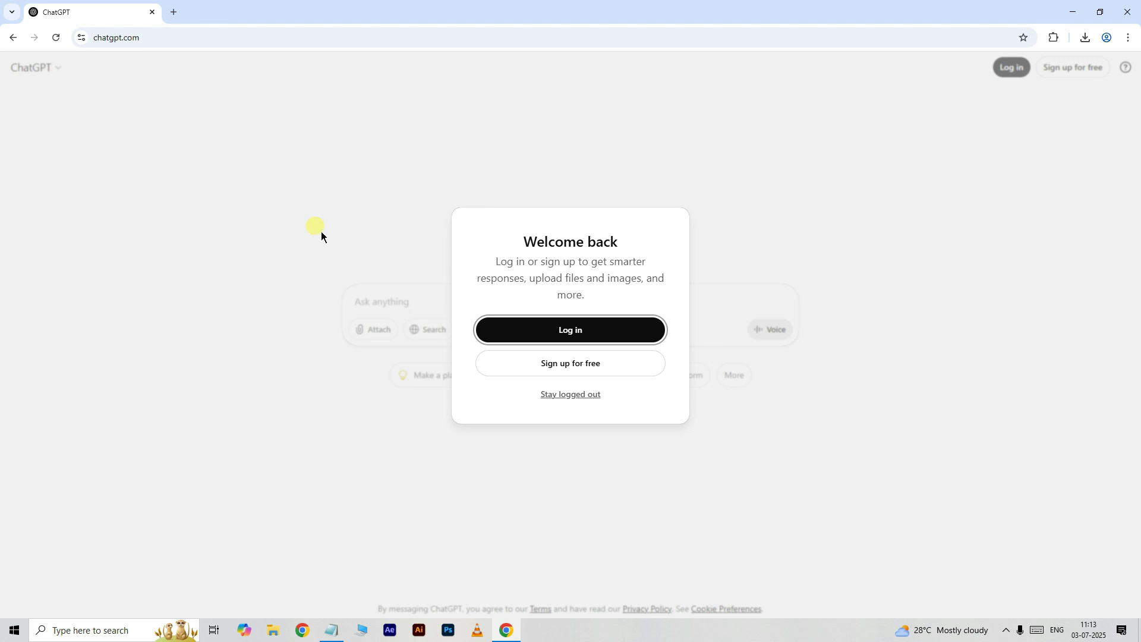
Log in to ChatGPT with the third listed Google account, entering the account password
left_click(574, 332)
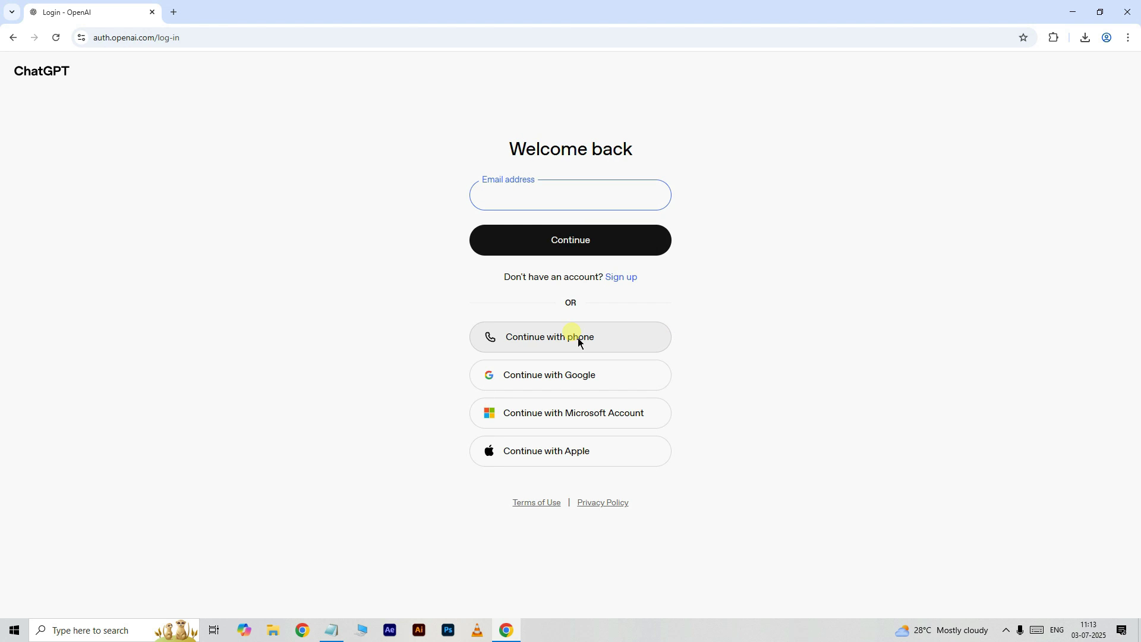
left_click(556, 382)
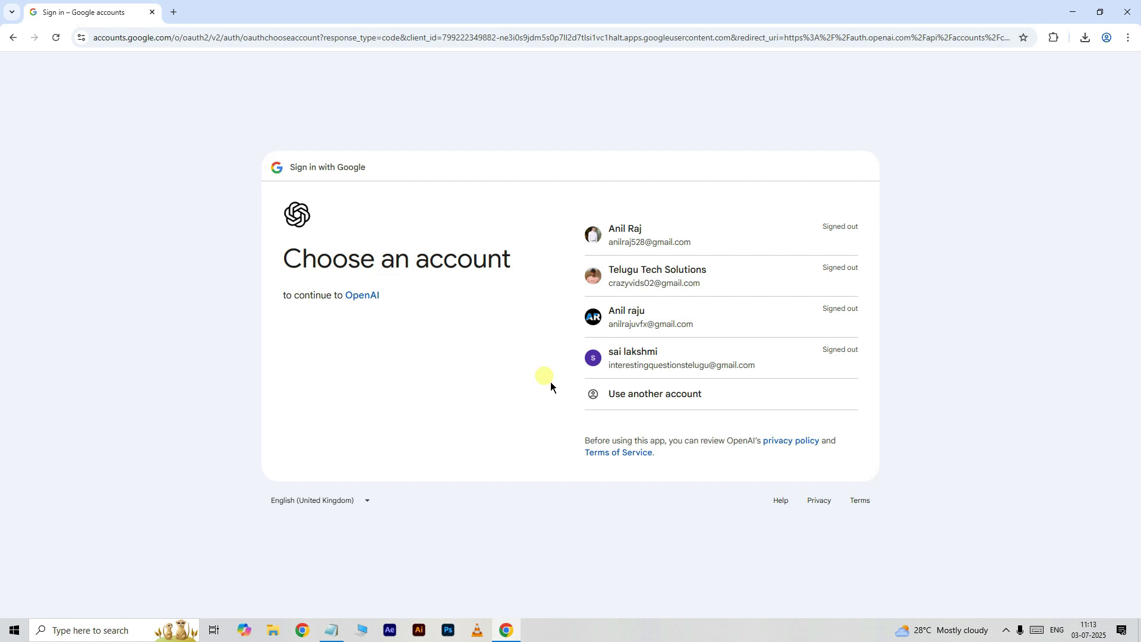
left_click(646, 327)
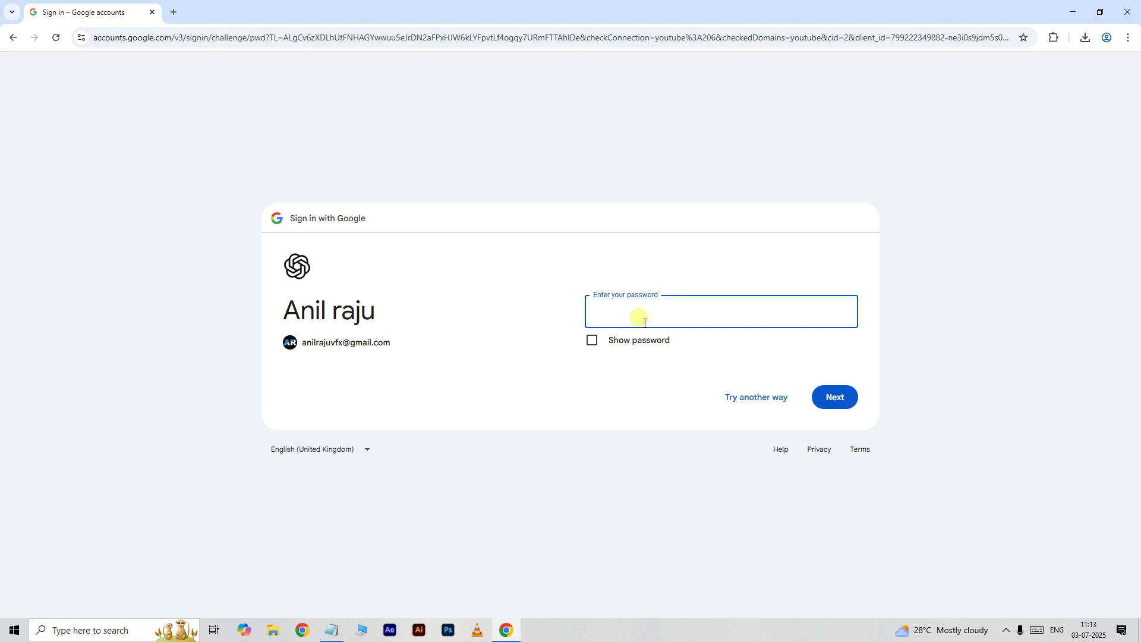
key("ctrl+v")
key("Return")
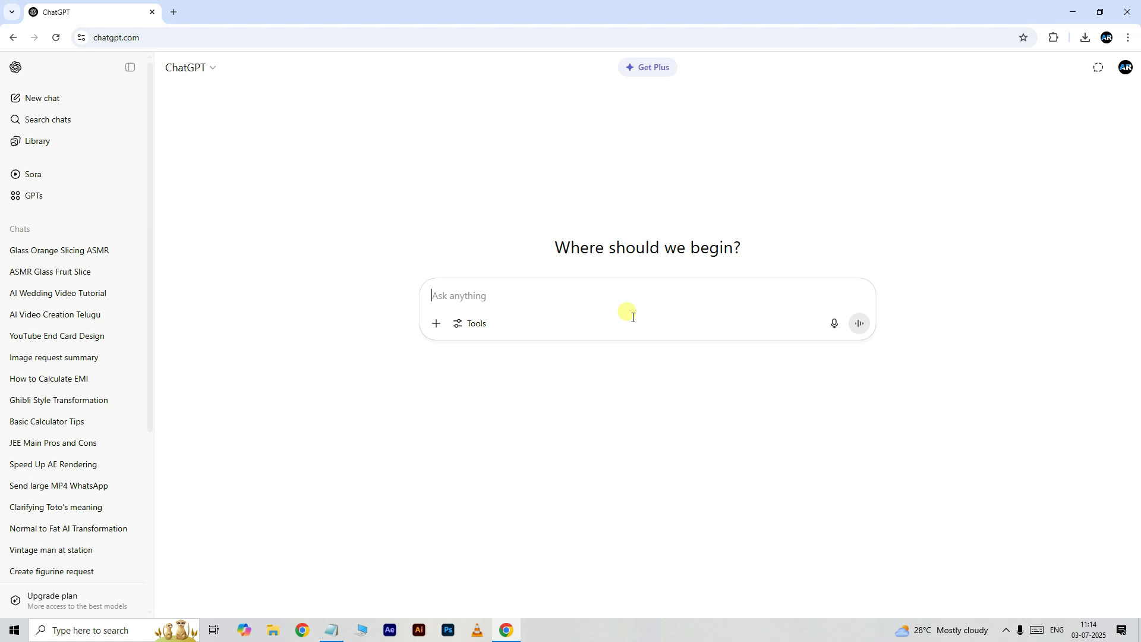
Switch to Notepad and review the glass-orange slicing prompt's key phrases, including the fruit, material, slicing sound and number of fruits requested
left_click(332, 630)
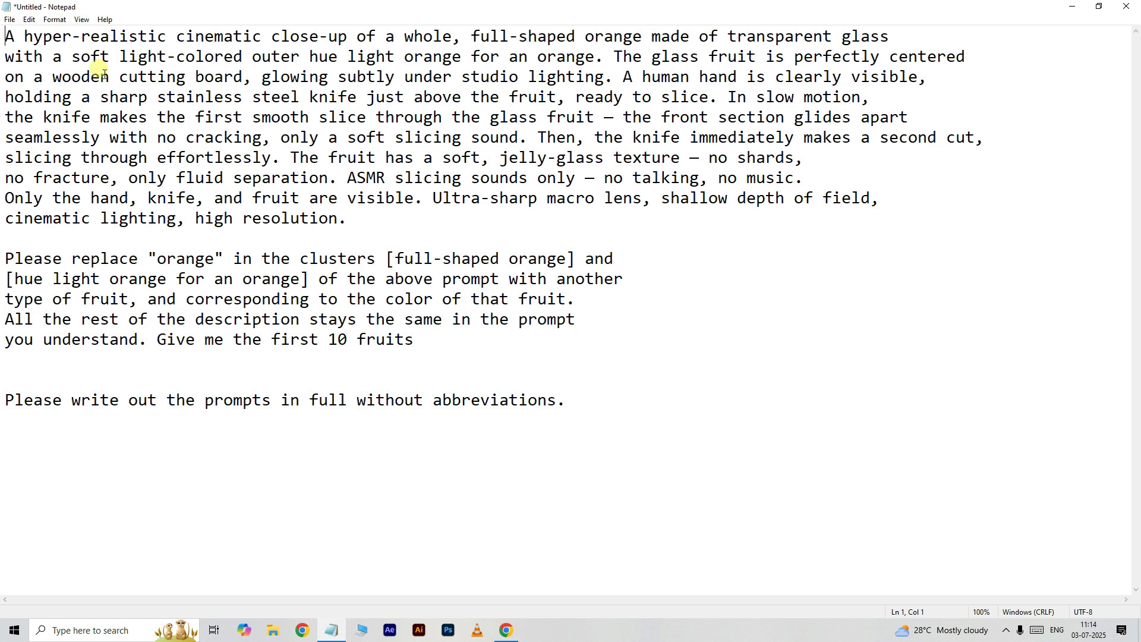
left_click(528, 36)
left_click_drag(586, 37, 642, 37)
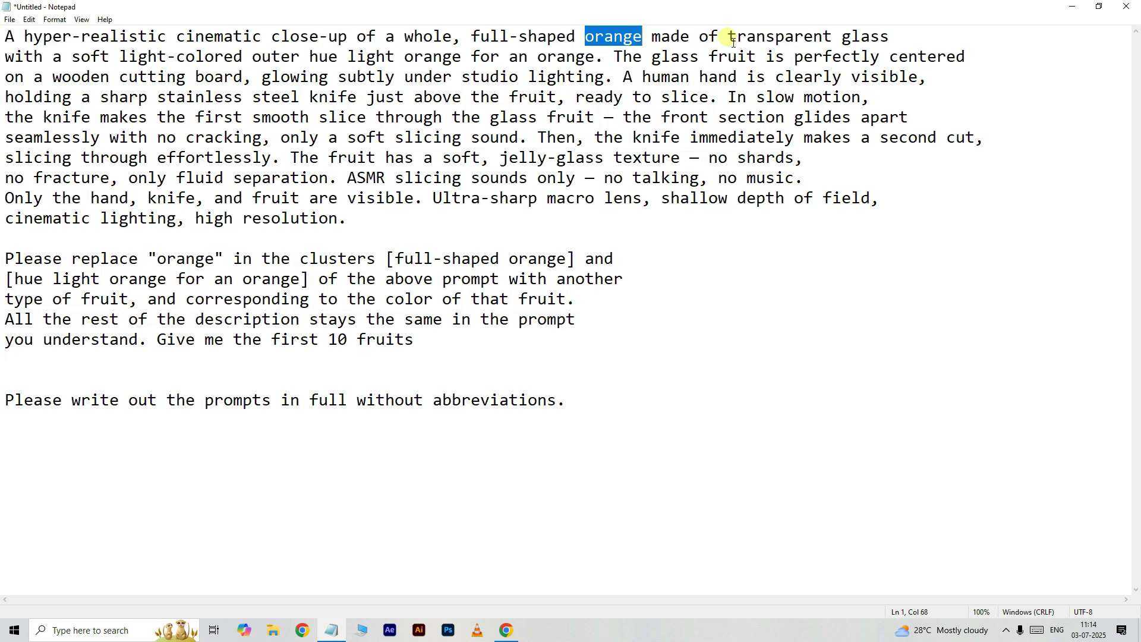
left_click_drag(733, 41, 893, 41)
left_click(902, 42)
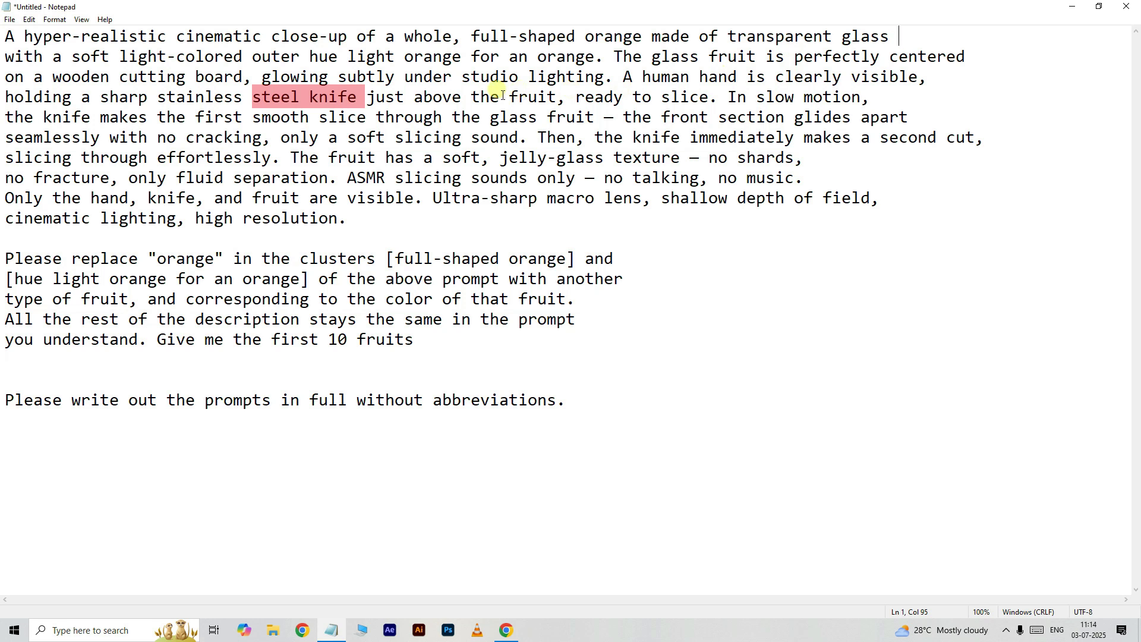
left_click_drag(396, 137, 521, 137)
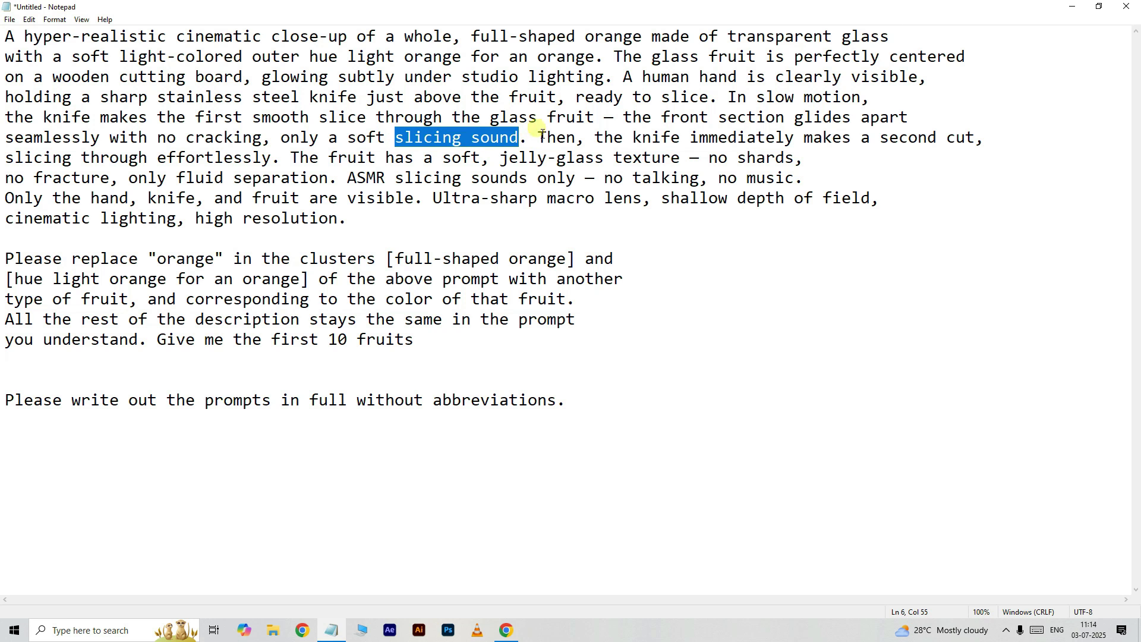
left_click_drag(348, 178, 806, 185)
left_click_drag(272, 341, 423, 349)
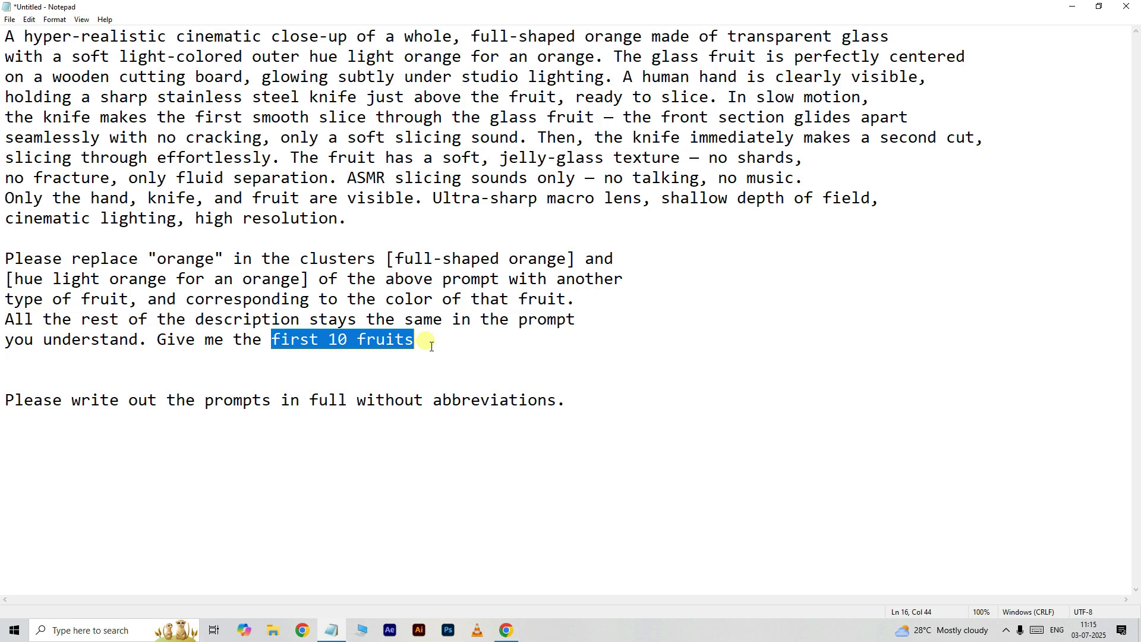
left_click(426, 353)
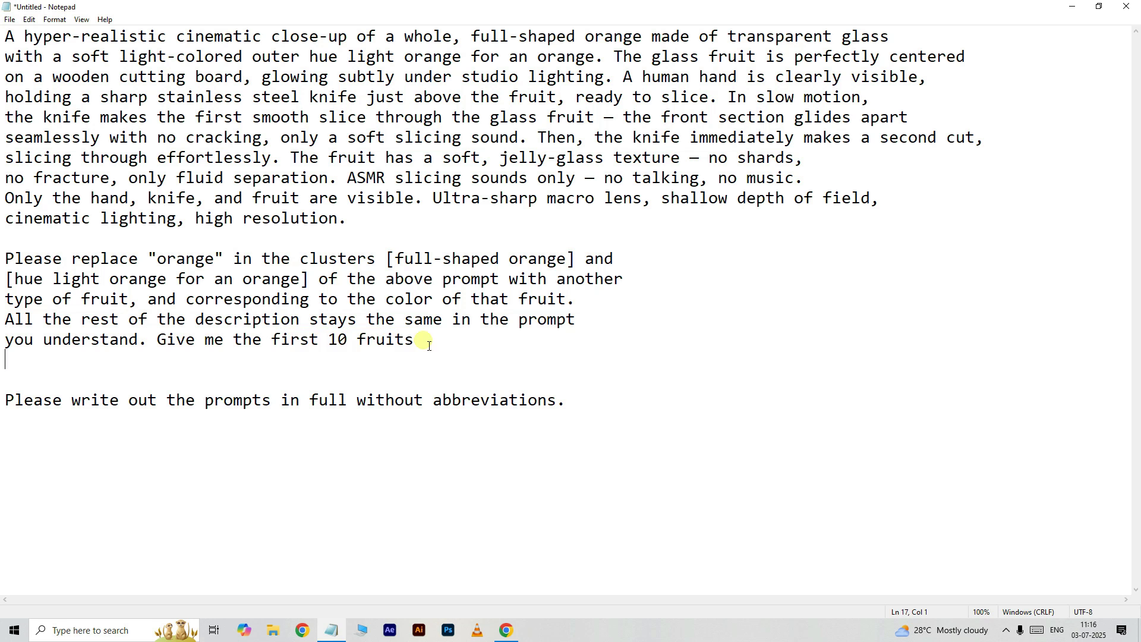
Copy the entire prompt text, from the orange description through the line asking for full prompts without abbreviations
left_click_drag(6, 35, 566, 402)
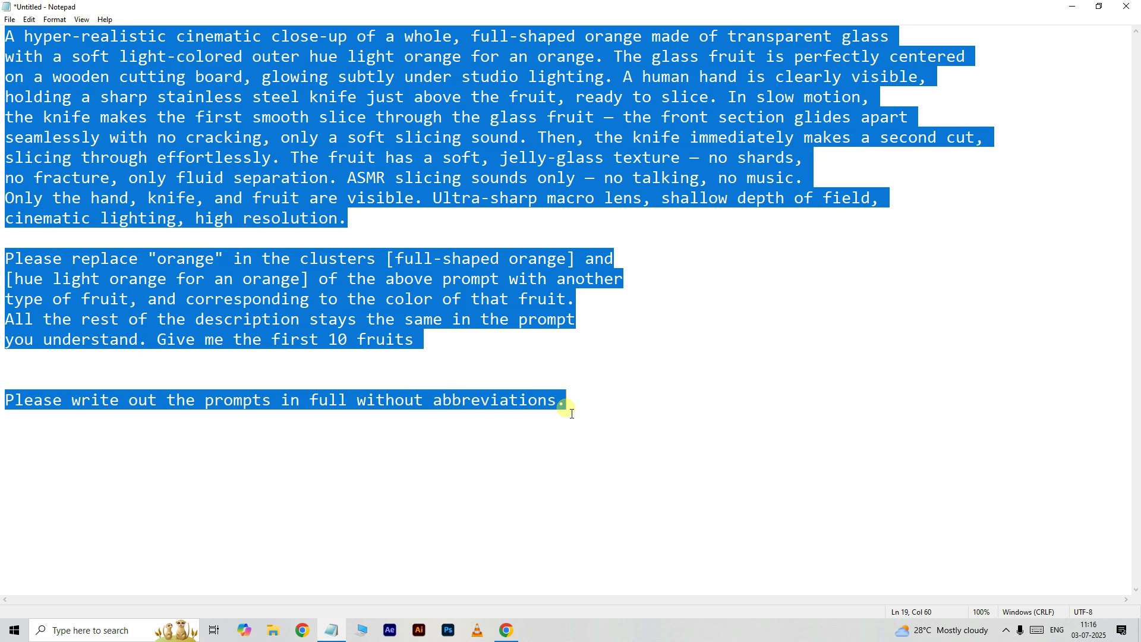
right_click(352, 284)
left_click(387, 328)
Switch back to ChatGPT in the browser, paste the copied fruit-slicing prompt into the new chat and send it
left_click(507, 631)
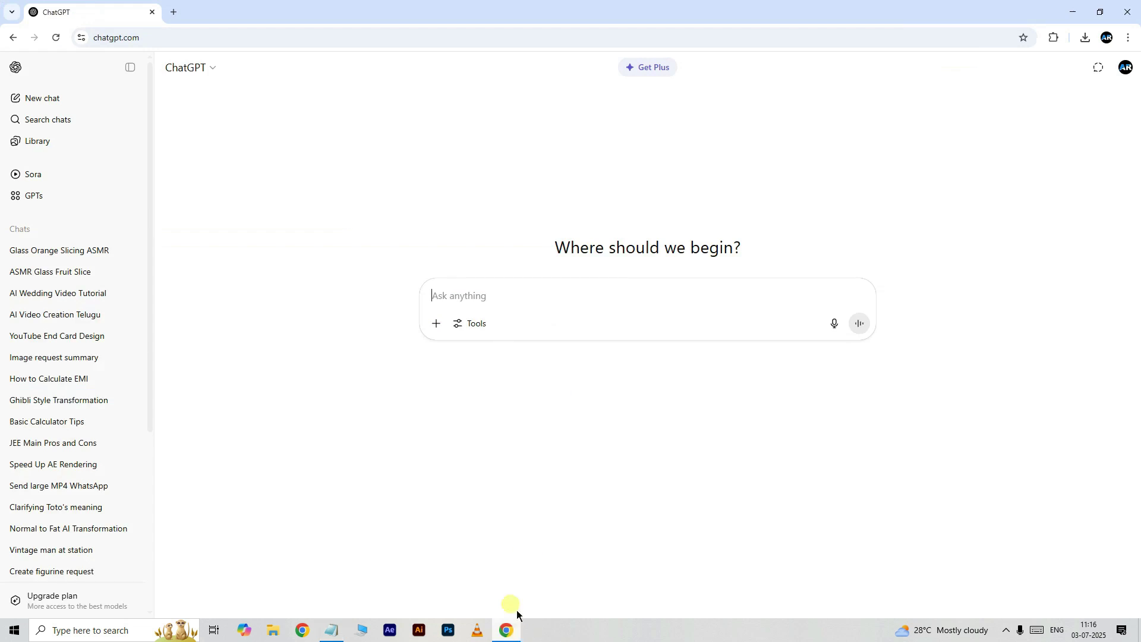
right_click(473, 304)
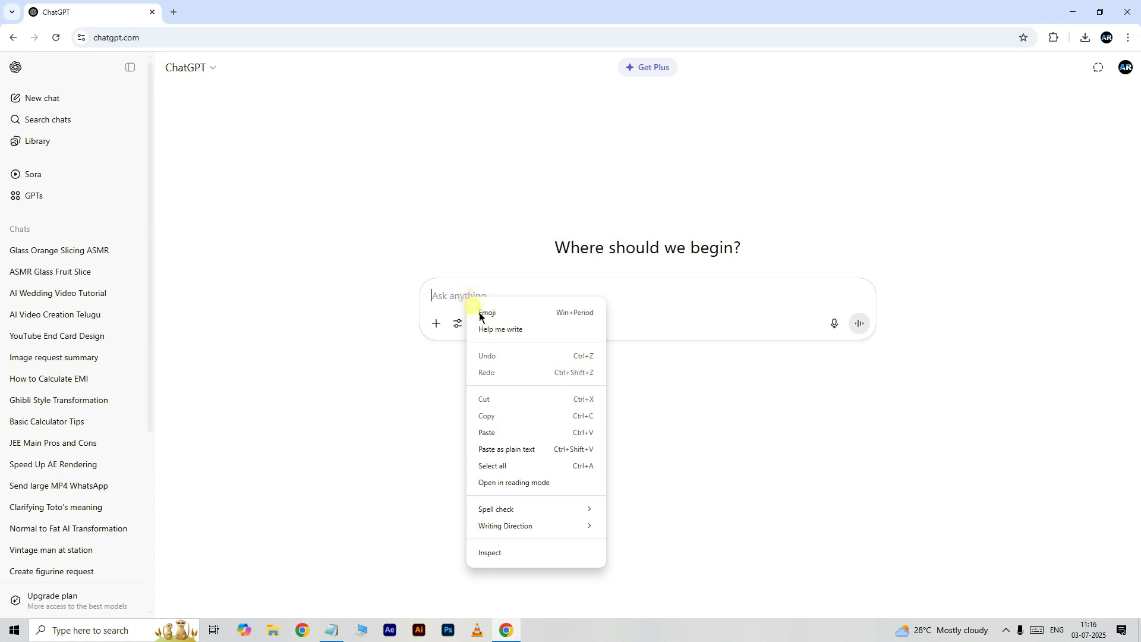
left_click(493, 443)
left_click_drag(872, 330, 869, 388)
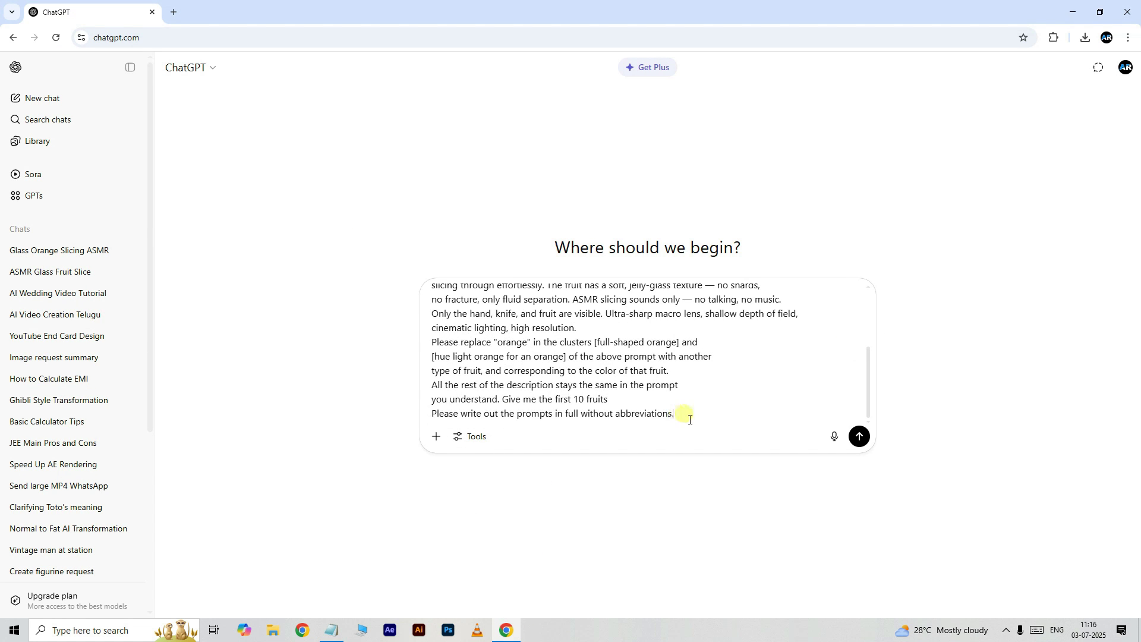
left_click(859, 437)
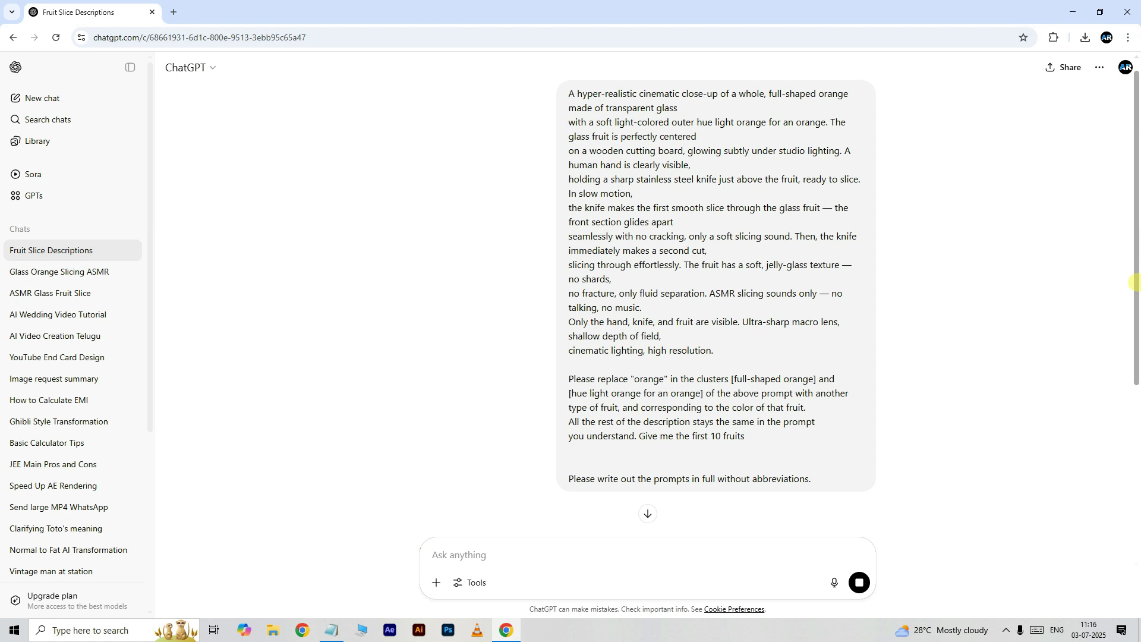
Send the follow-up message "need 10 more fruits" in the same chat
scroll(1135, 283, "down", 5)
left_click_drag(1136, 149, 1136, 483)
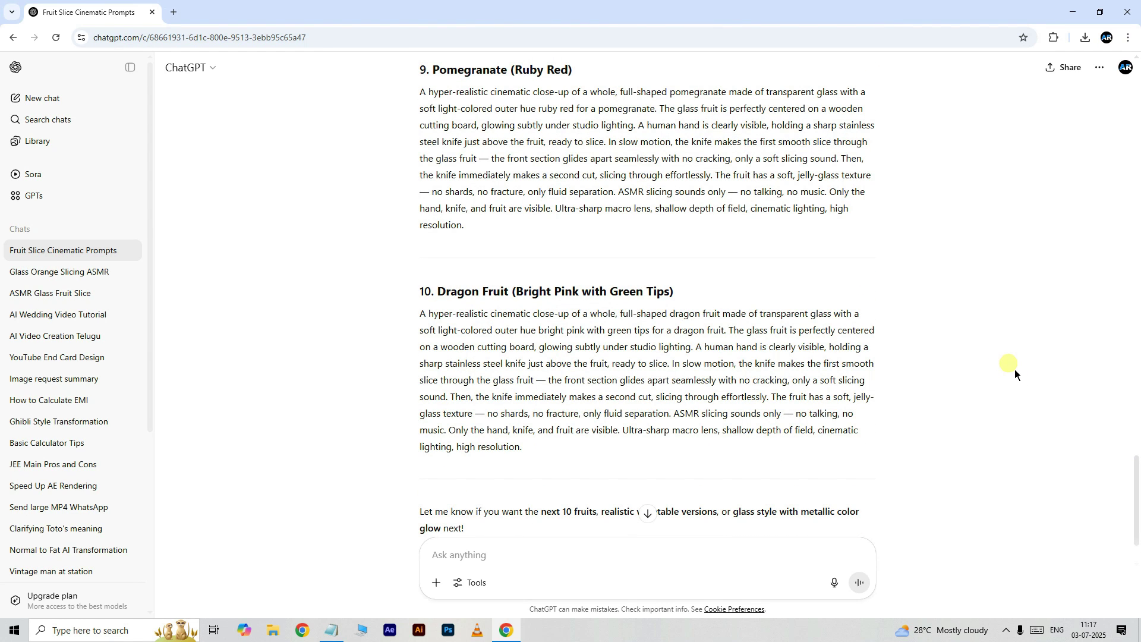
left_click_drag(1136, 474, 1137, 502)
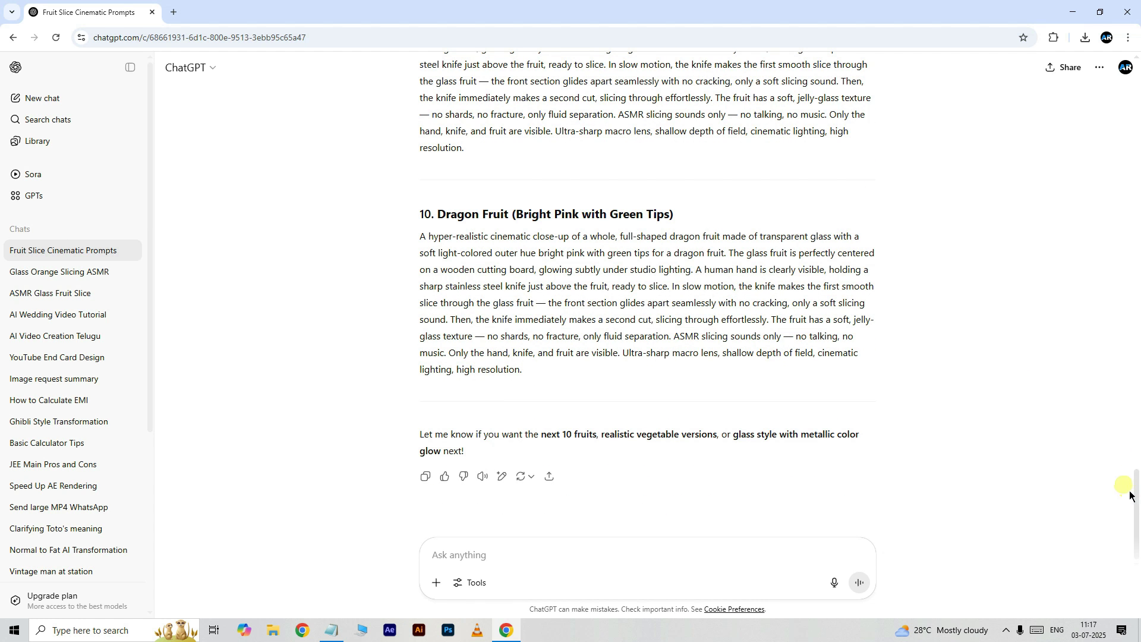
left_click_drag(1137, 501, 1136, 226)
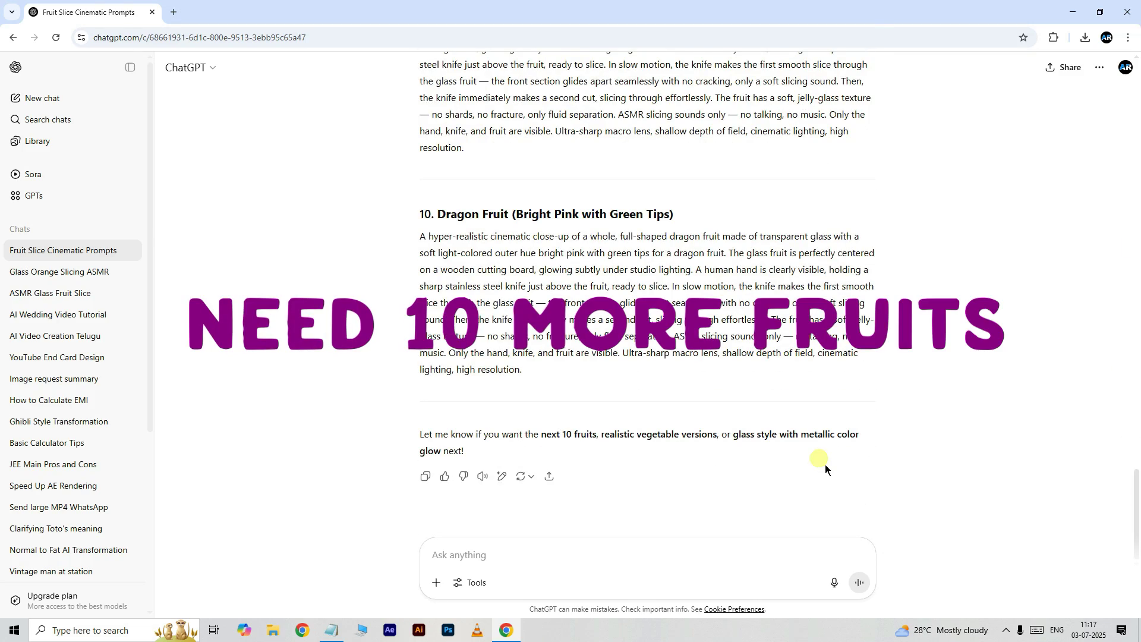
type("need 10 more fruit")
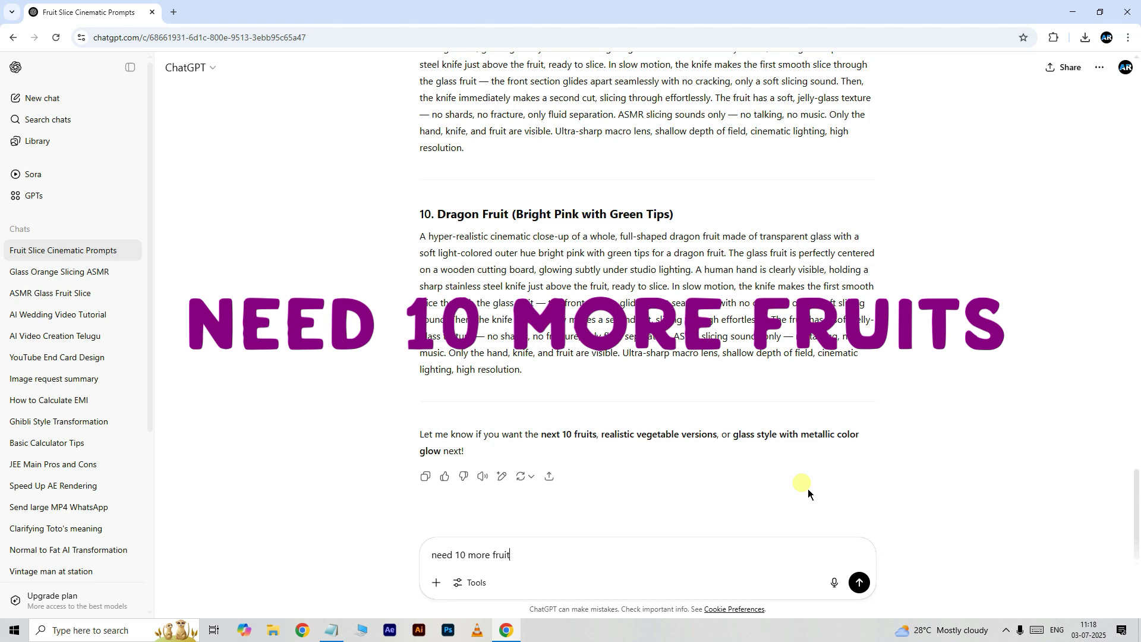
type("s")
left_click(859, 582)
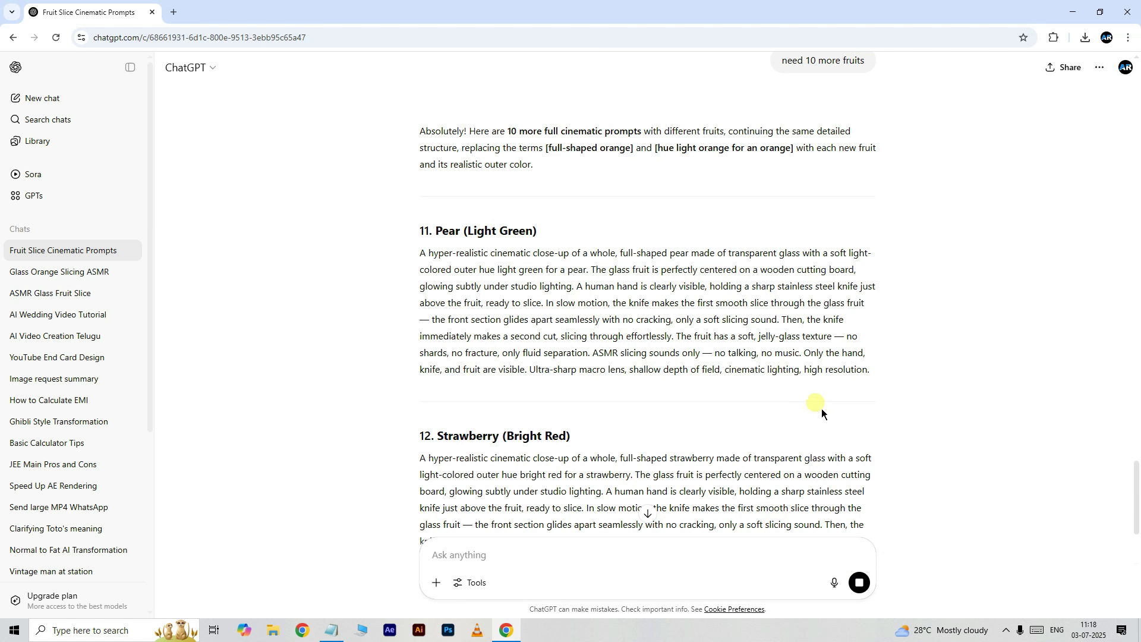
Read through the additional fruit prompts in the reply, from the strawberry prompt to the last one
left_click_drag(1136, 461, 1137, 508)
scroll(1136, 510, "down", 7)
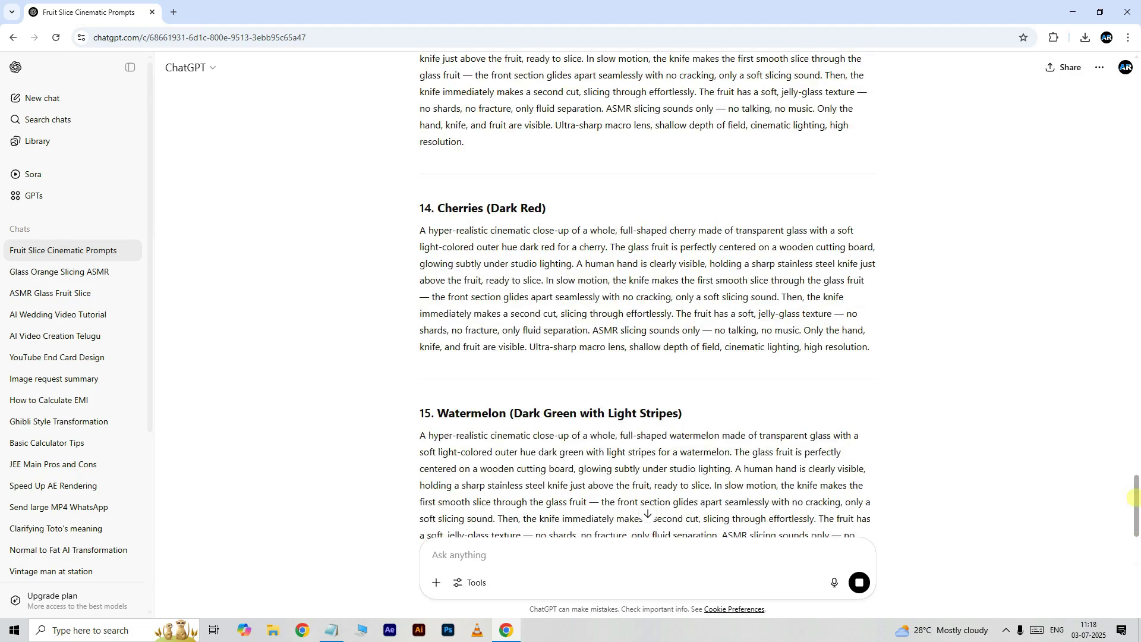
scroll(1136, 509, "down", 6)
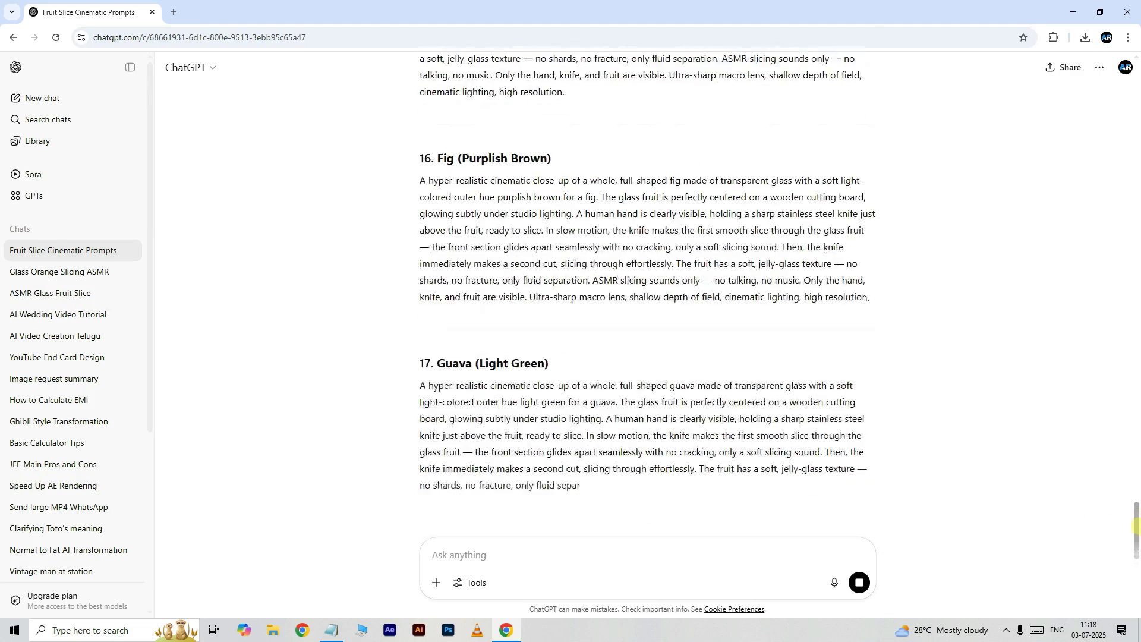
scroll(1129, 505, "down", 4)
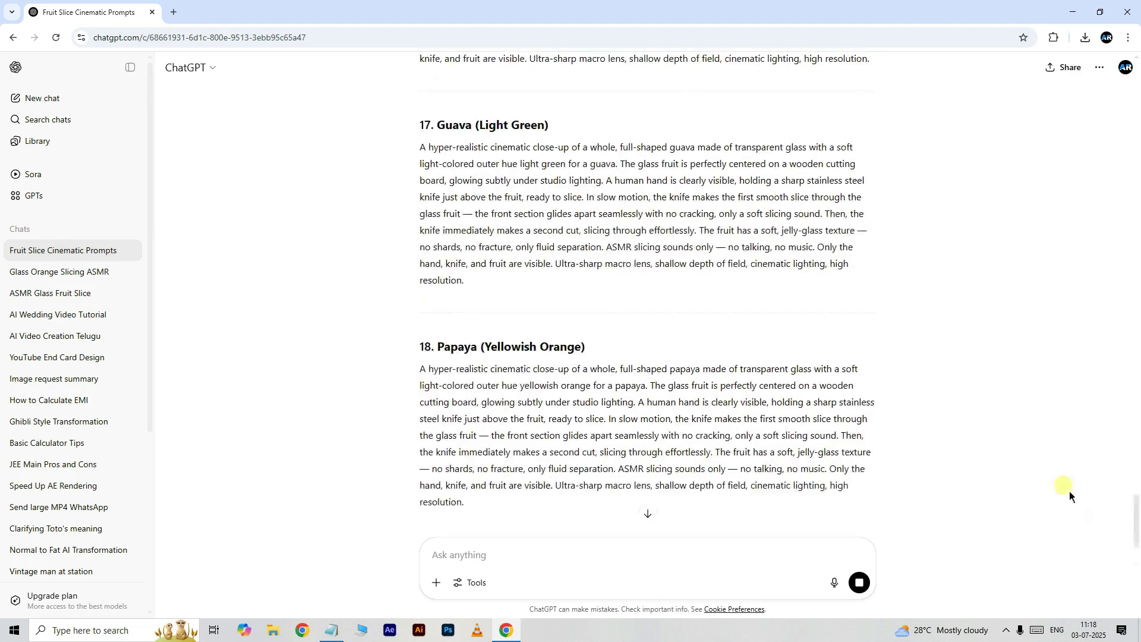
scroll(1136, 506, "down", 4)
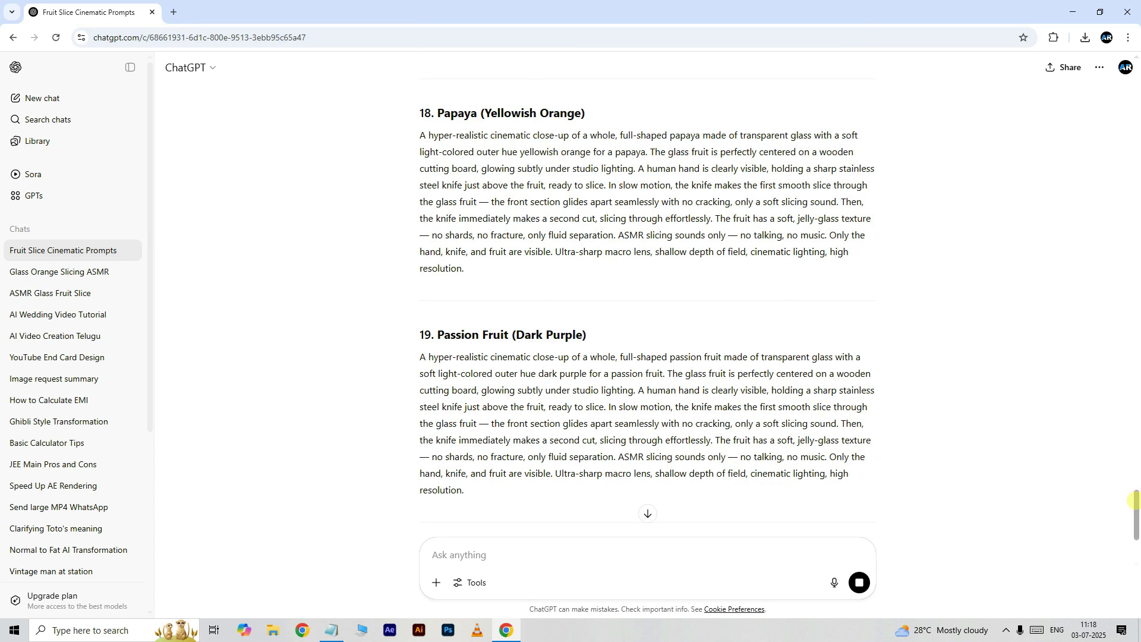
scroll(1136, 535, "down", 5)
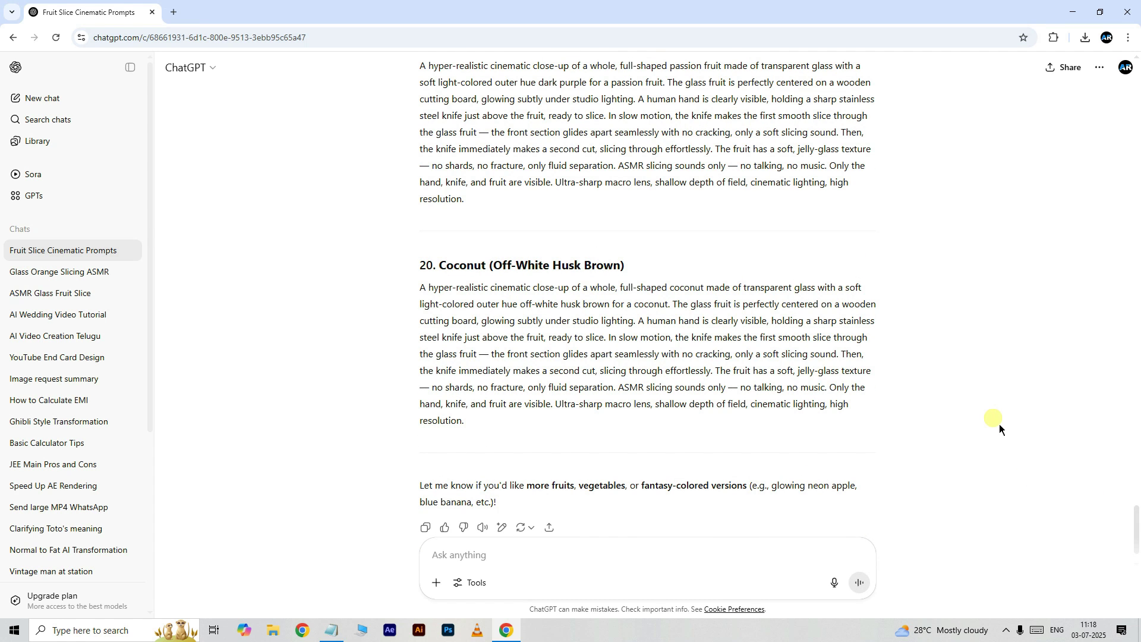
scroll(554, 528, "down", 1)
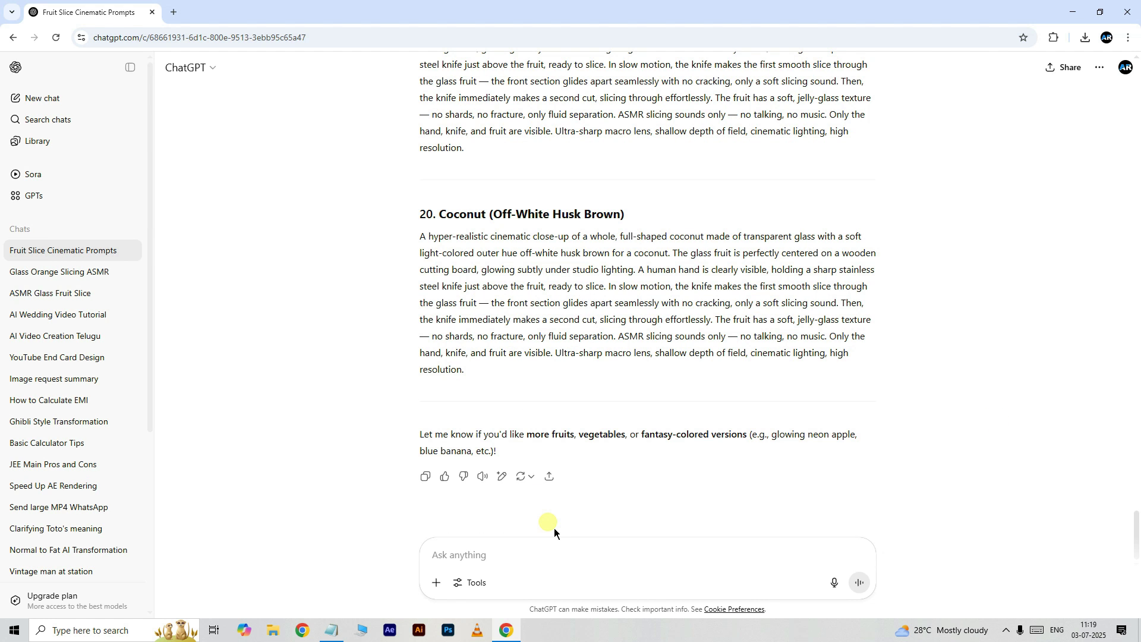
Send the follow-up message "replace from fruit to vegetables"
type("replace from ")
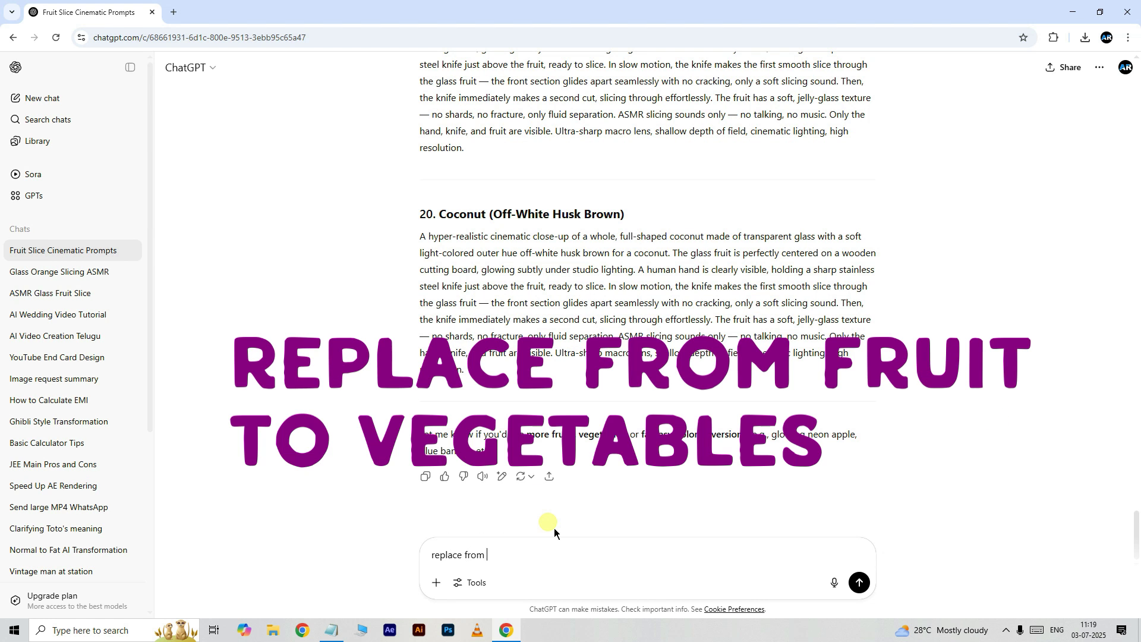
type("fruit to vegetables")
left_click(860, 582)
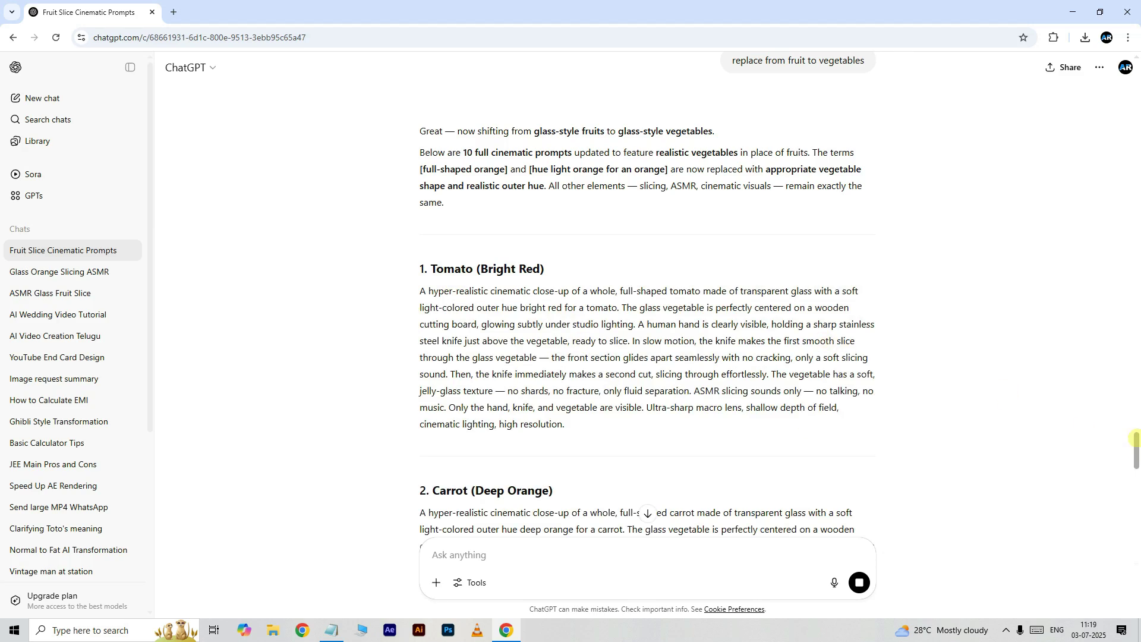
Review the glass vegetable prompts through to radish, and send the follow-up message "change from glass style to real fruit style"
scroll(1128, 450, "down", 4)
left_click_drag(1136, 458, 1136, 408)
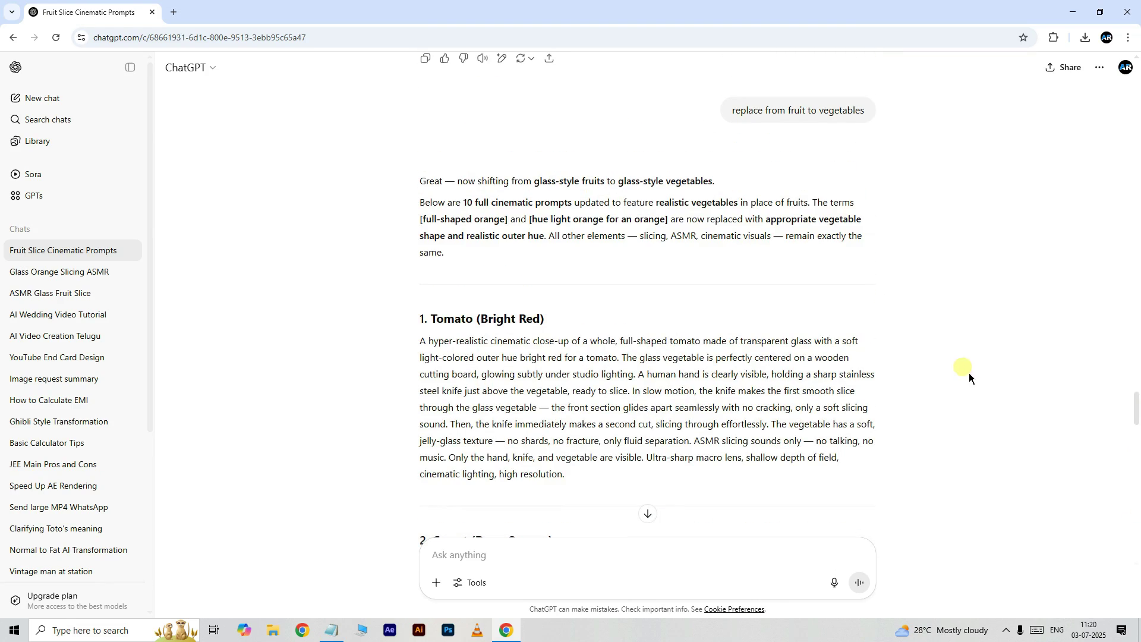
scroll(927, 387, "down", 20)
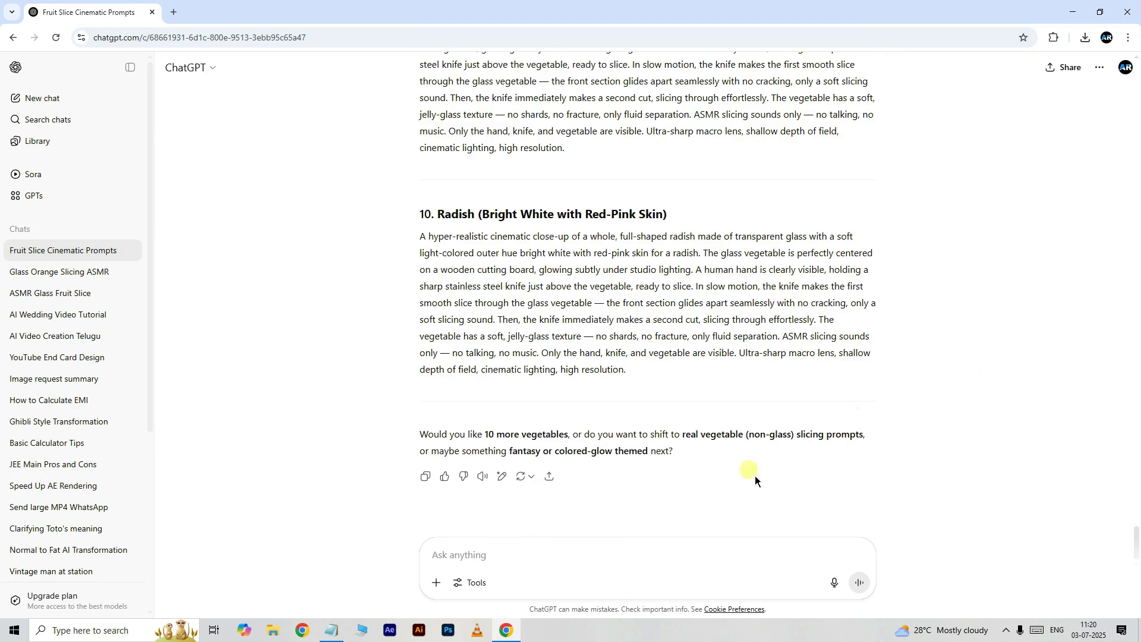
left_click(665, 548)
type("change from")
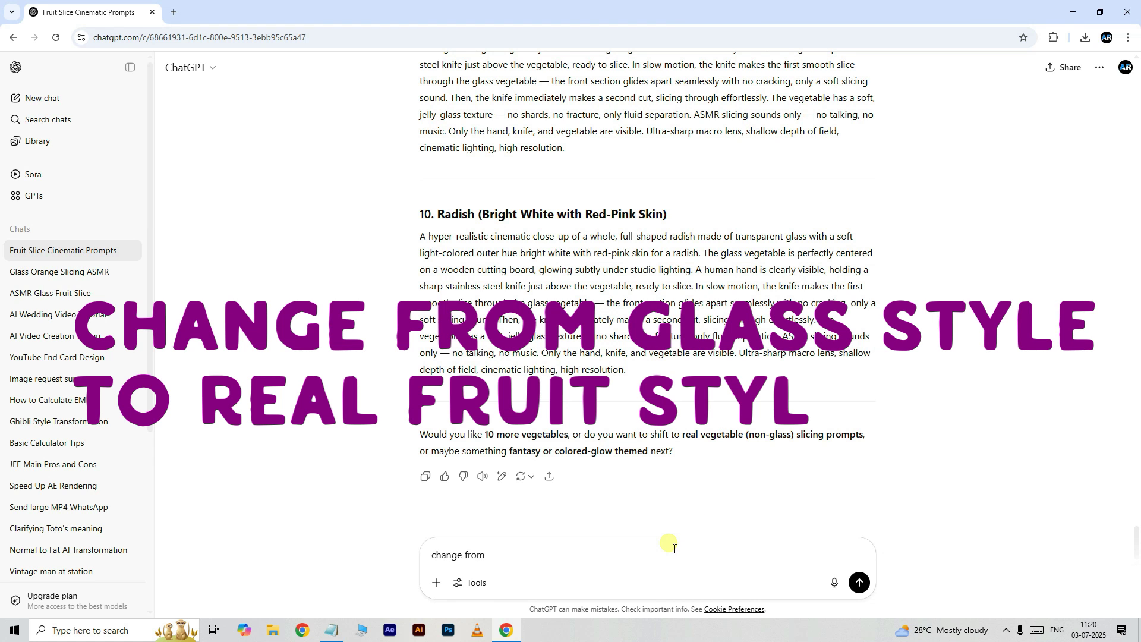
type(" glass style to real fruit style")
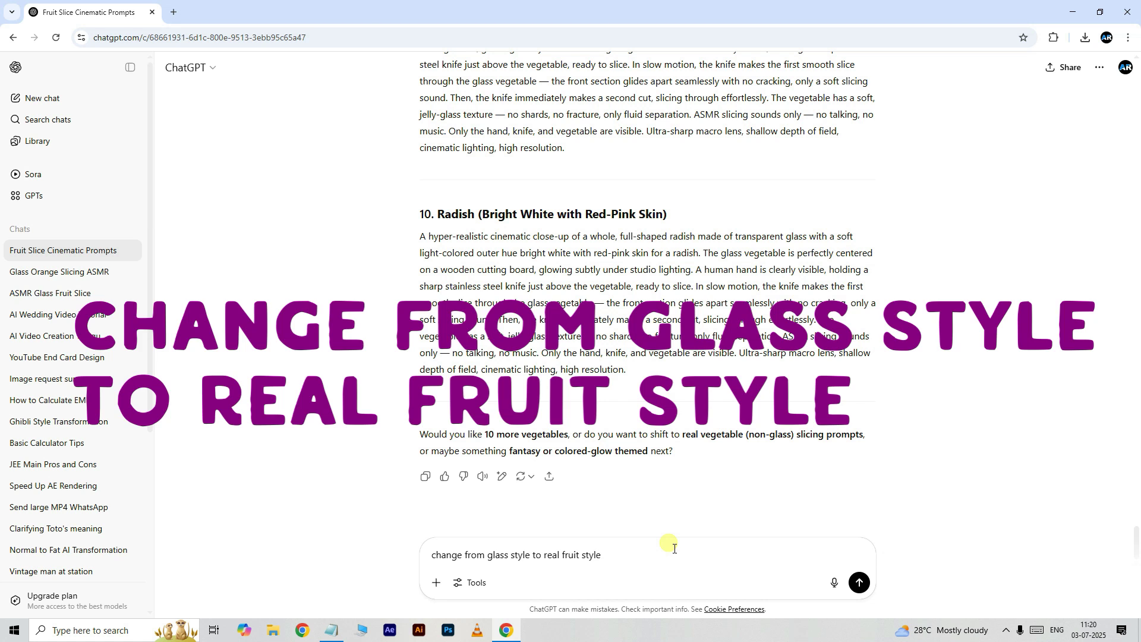
left_click(860, 582)
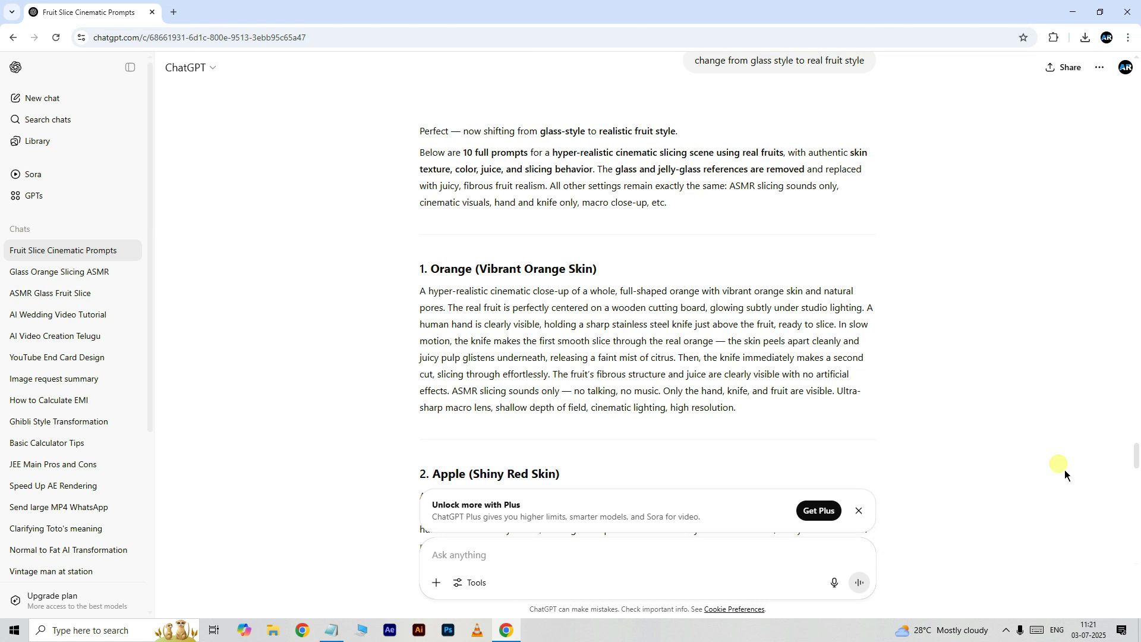
Send the follow-up message "change from glass style to real vegetable style" and view the reply down to its end
left_click_drag(1137, 455, 1136, 544)
type("change from ")
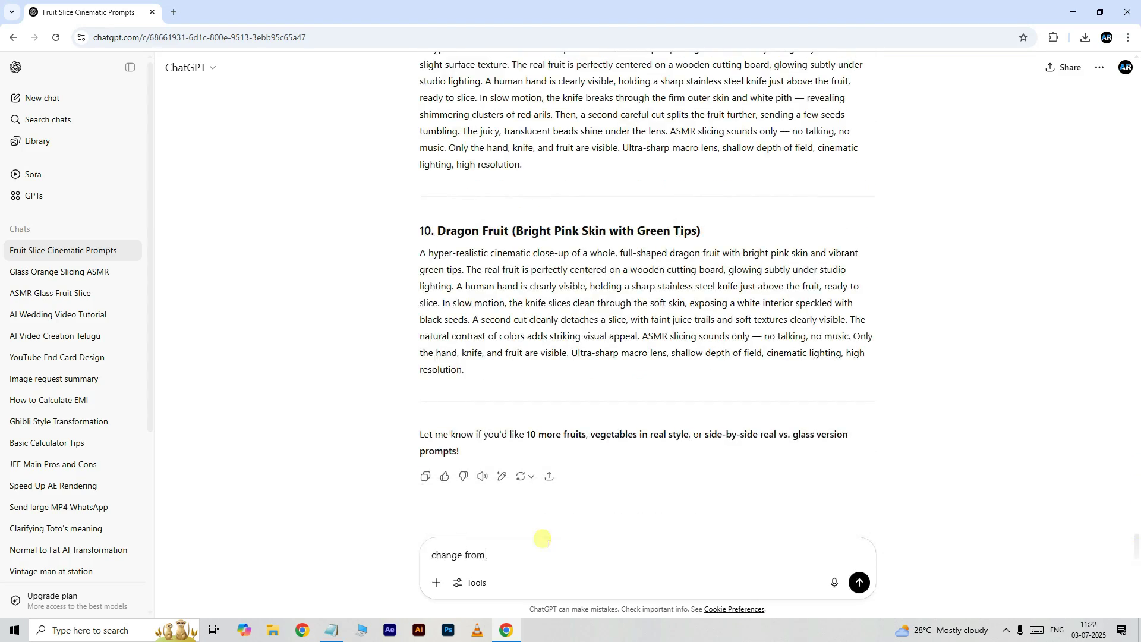
type("glass style to real vegetable style")
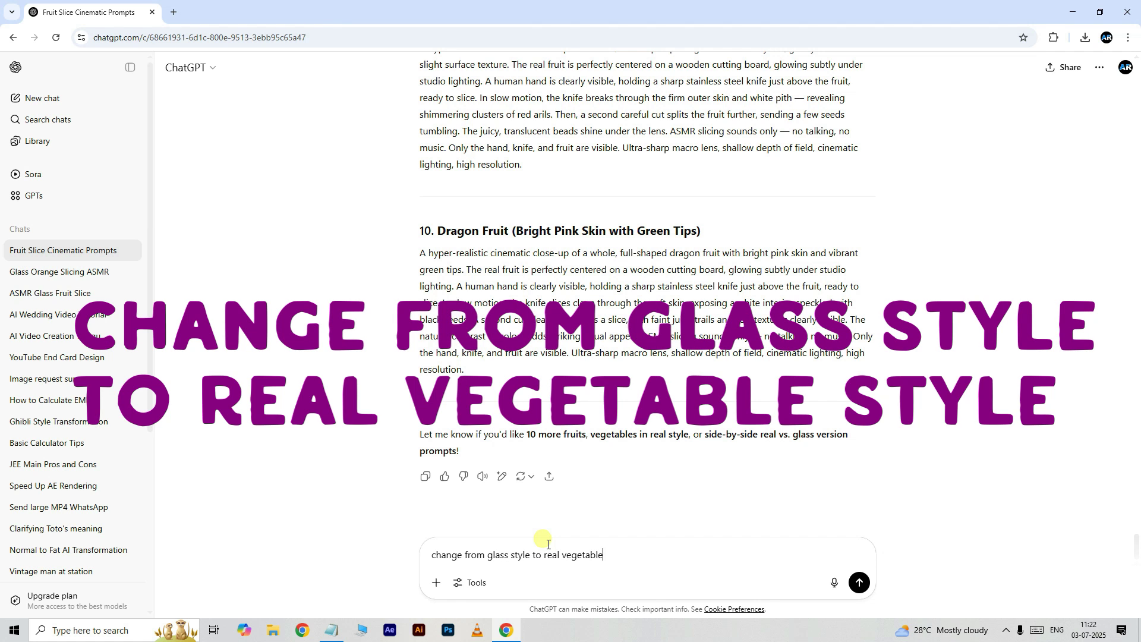
left_click(859, 583)
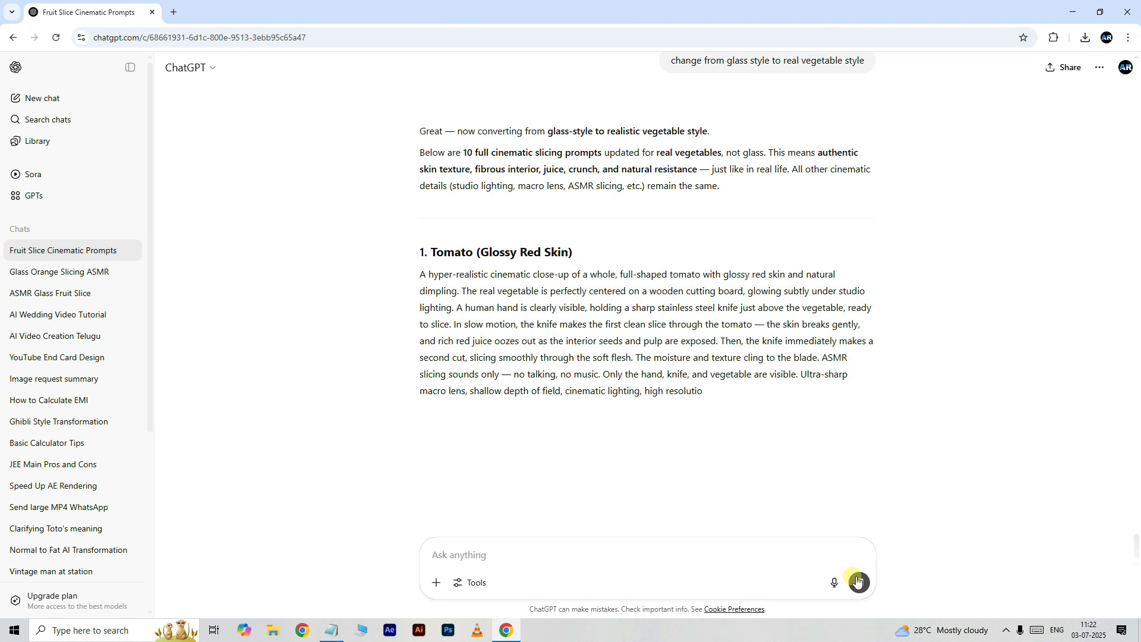
left_click(859, 583)
left_click_drag(1136, 476, 1136, 544)
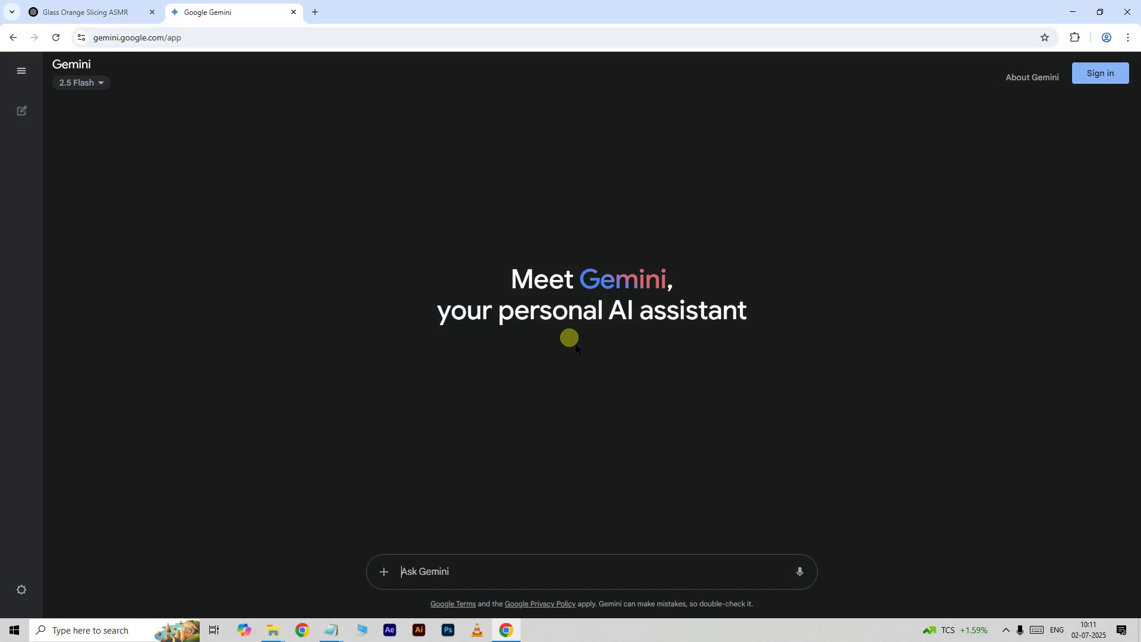
Sign in to Gemini with the first listed Google account and its password, and decline the Deep Research offer
left_click(1100, 74)
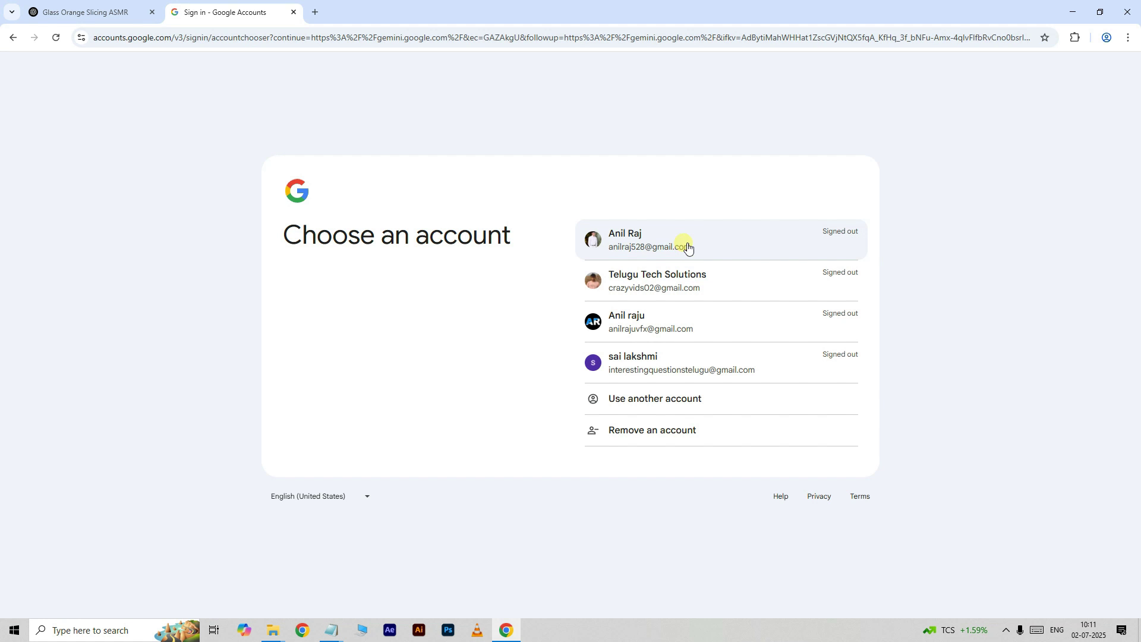
left_click(719, 249)
type("•••••••••")
key("Return")
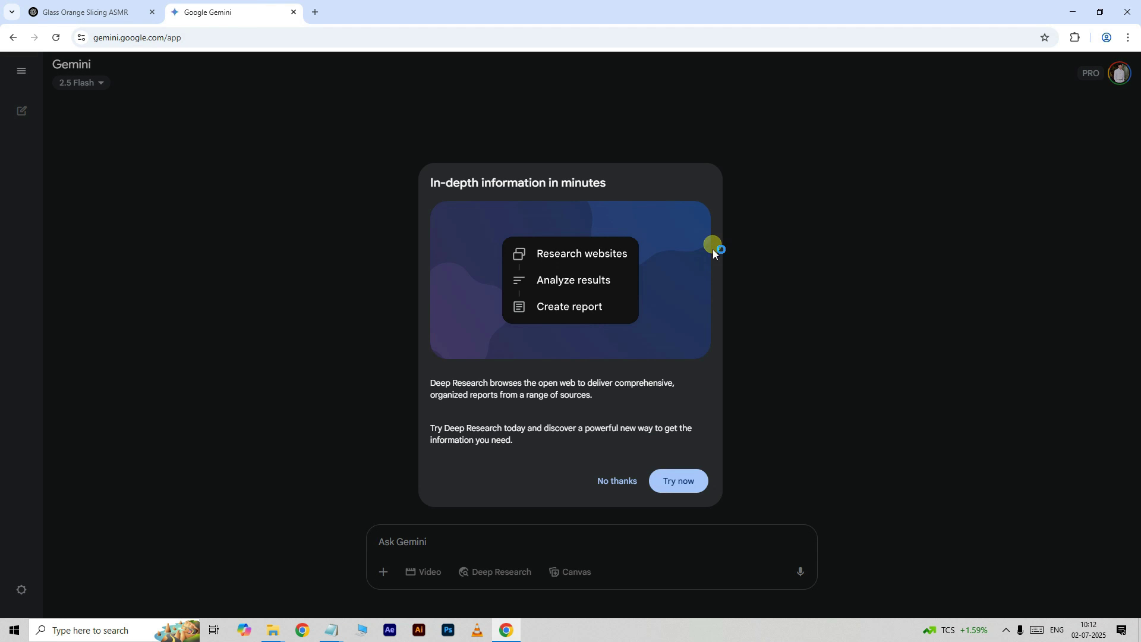
left_click(618, 480)
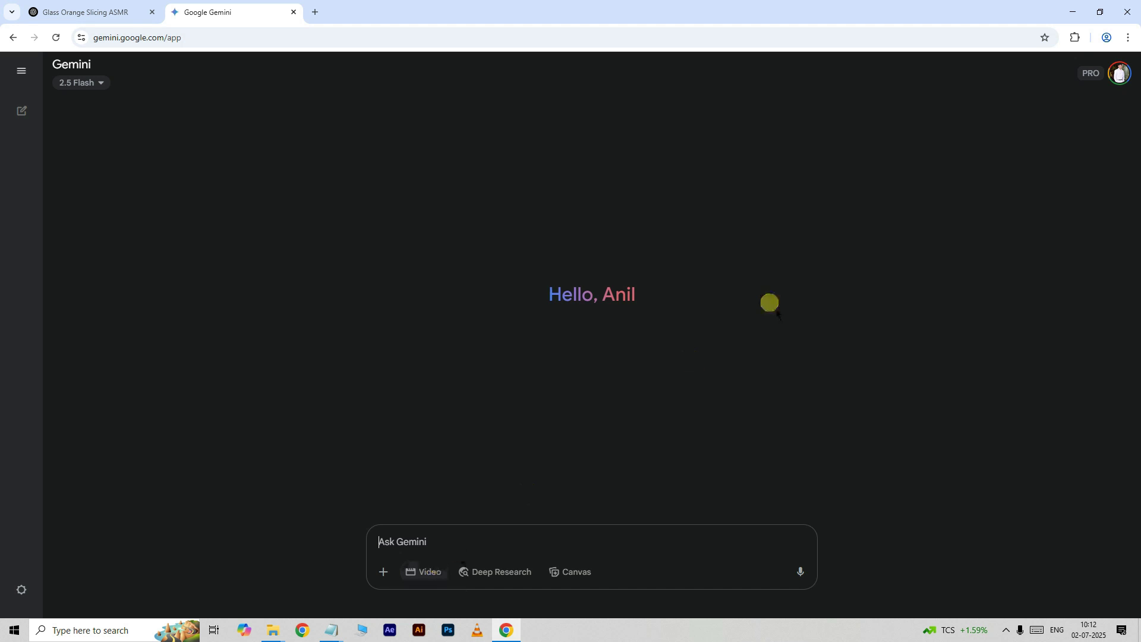
Turn on the Free VPN for Chrome extension with the USA, Virginia location and reload the Gemini page
left_click(1080, 43)
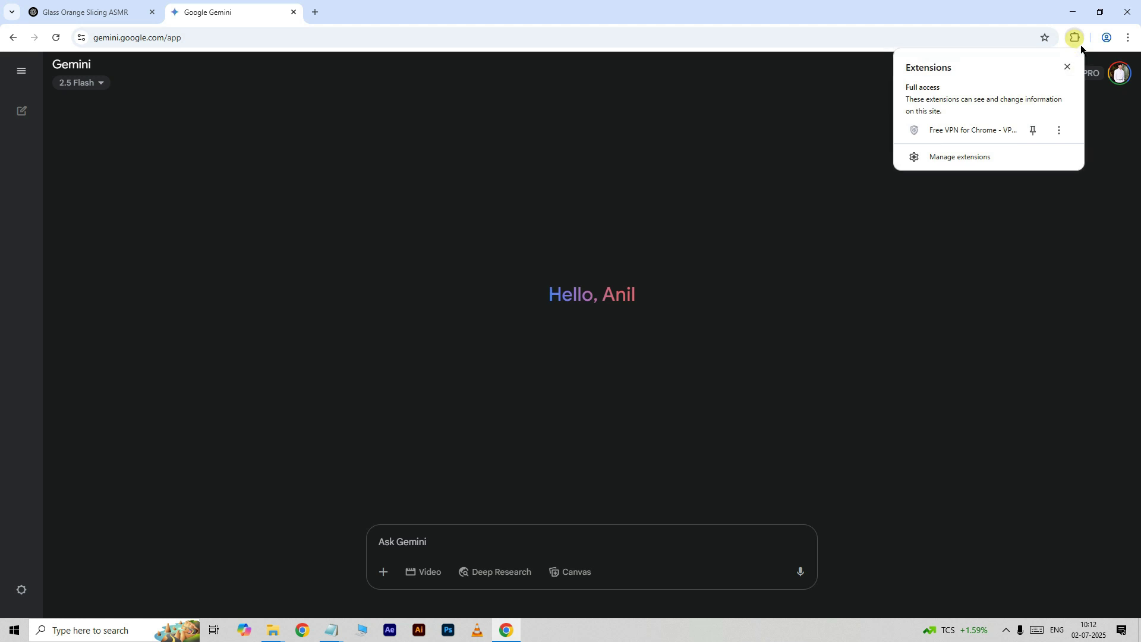
left_click(1009, 141)
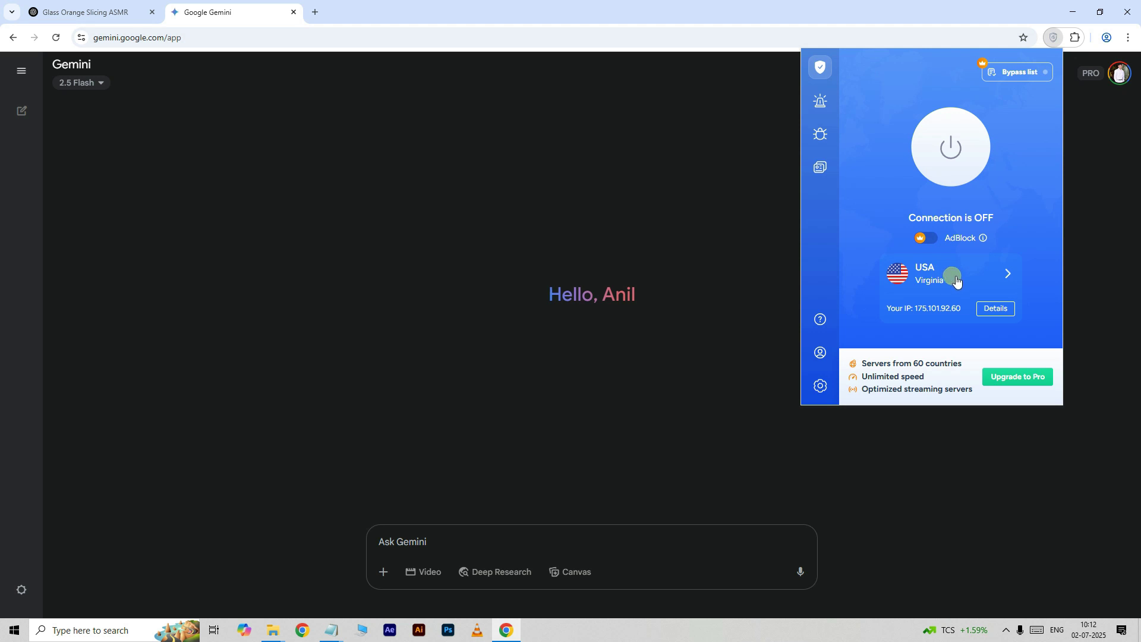
left_click(950, 144)
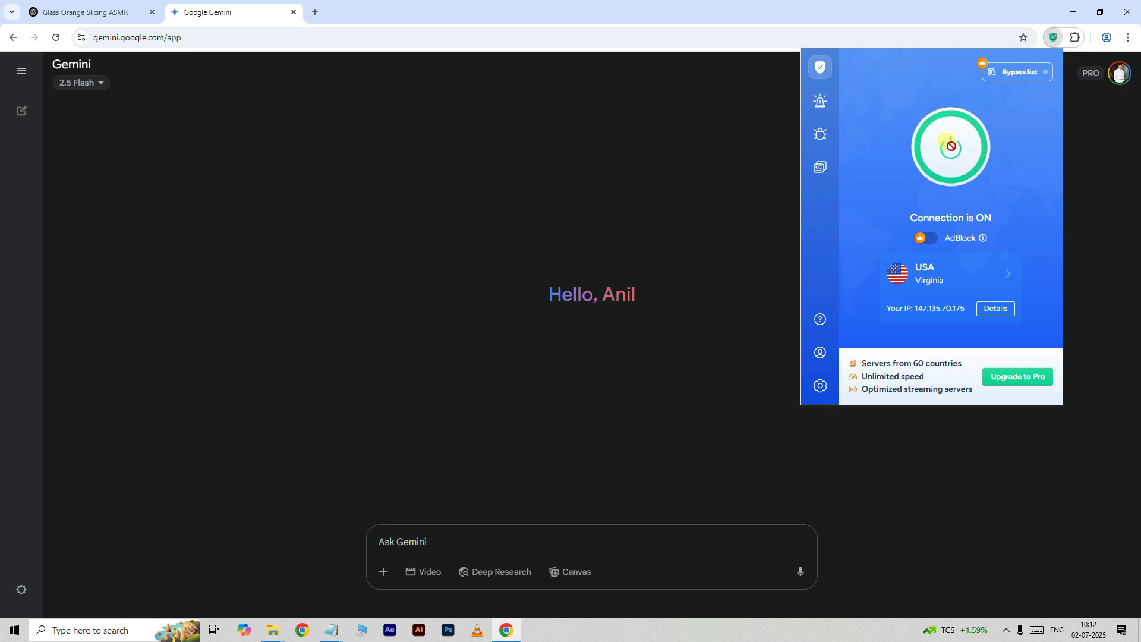
left_click(731, 181)
left_click(59, 40)
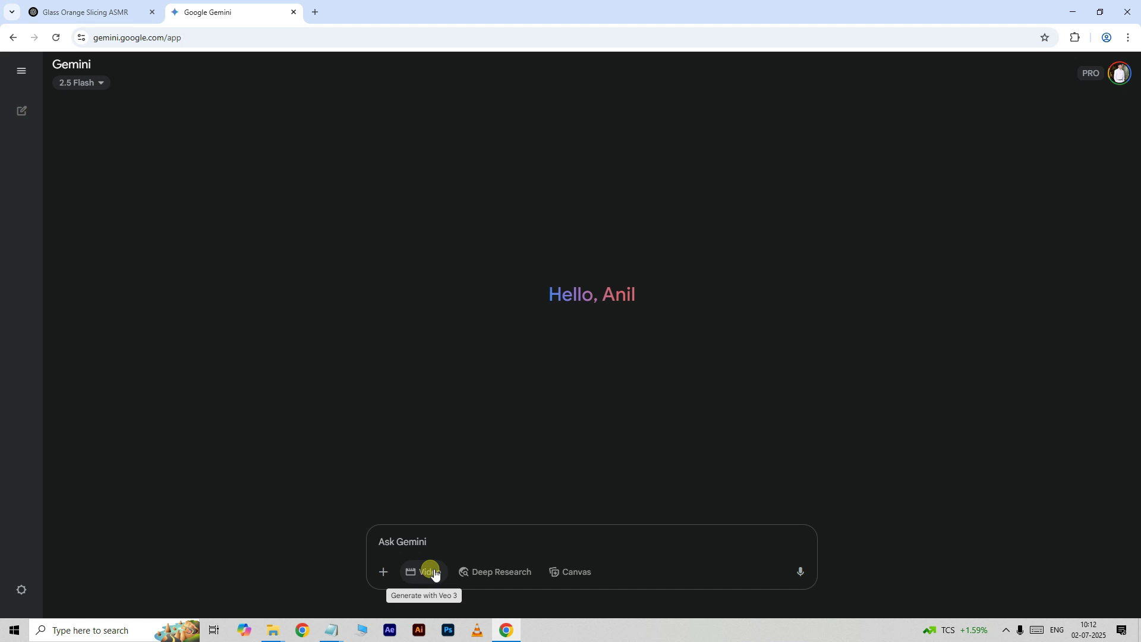
Switch to the ChatGPT chat and copy the full text of the "Apple (Red)" prompt
left_click(91, 19)
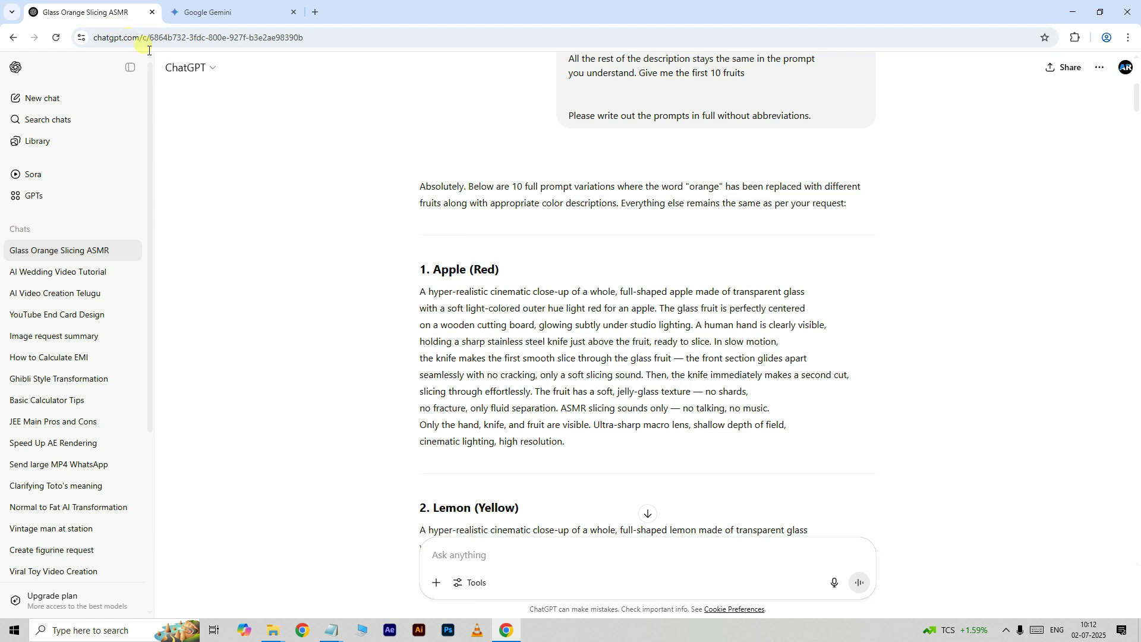
mouse_move(1136, 96)
left_mouse_down()
mouse_move(1136, 84)
mouse_move(1137, 97)
left_mouse_up()
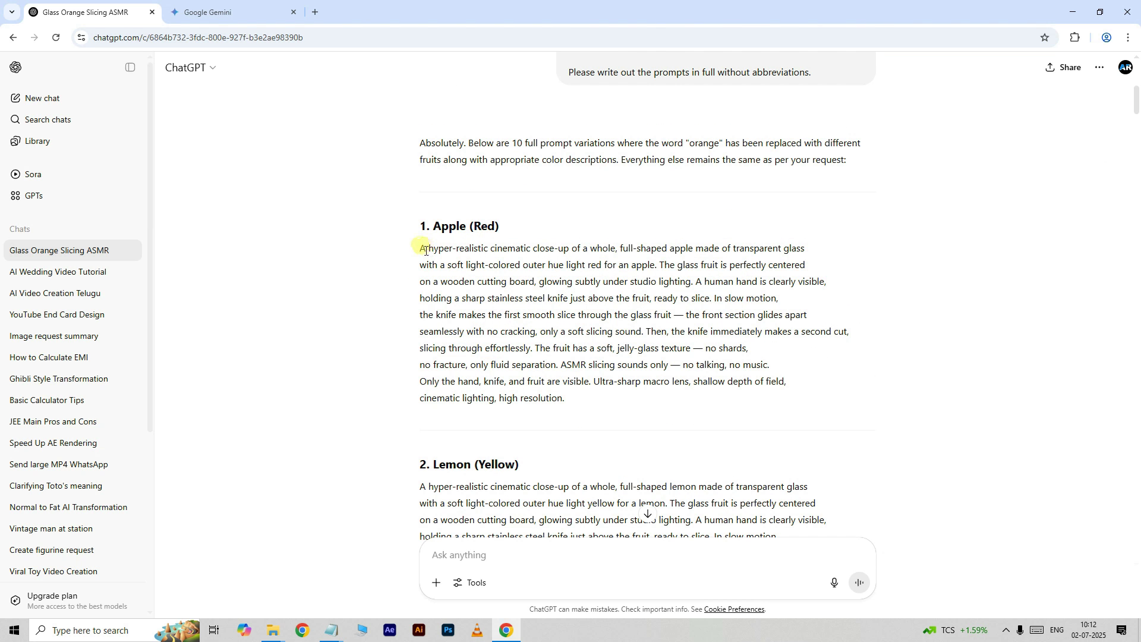
left_click_drag(425, 250, 580, 402)
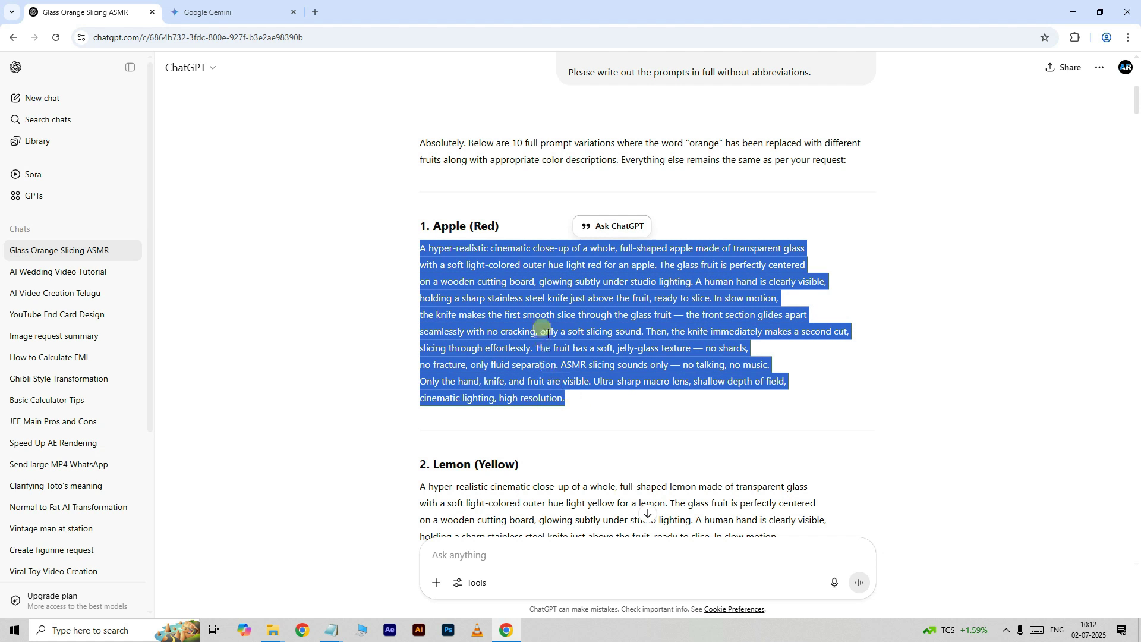
right_click(547, 327)
left_click(550, 331)
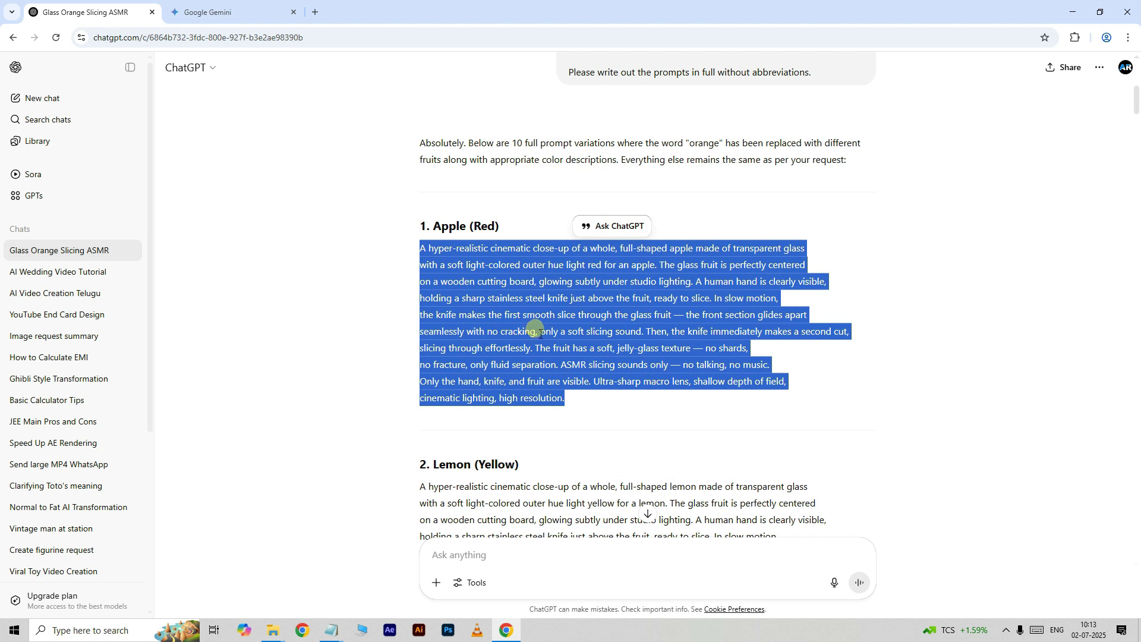
Switch to Gemini, generate a Veo 3 video from the copied apple prompt and download it
left_click(232, 12)
right_click(422, 542)
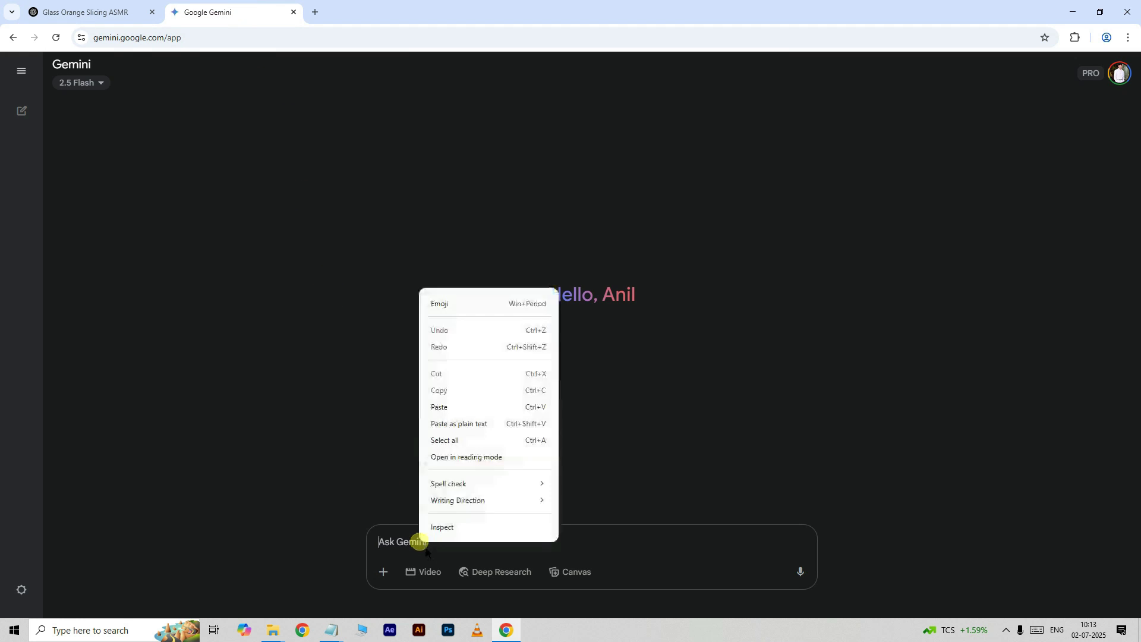
left_click(452, 407)
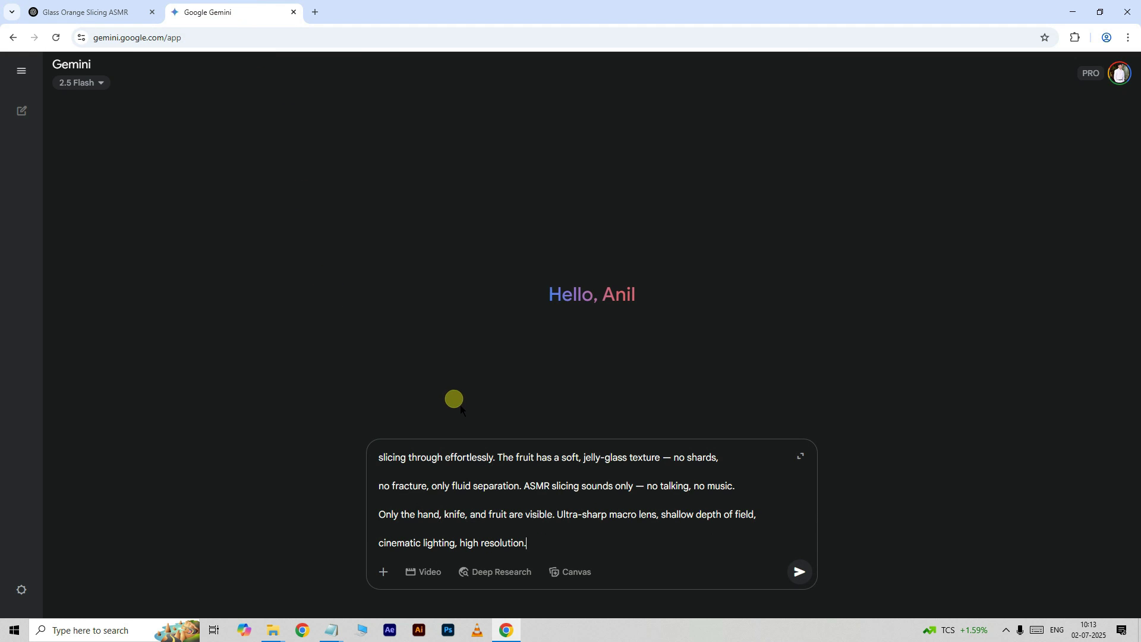
left_click(432, 575)
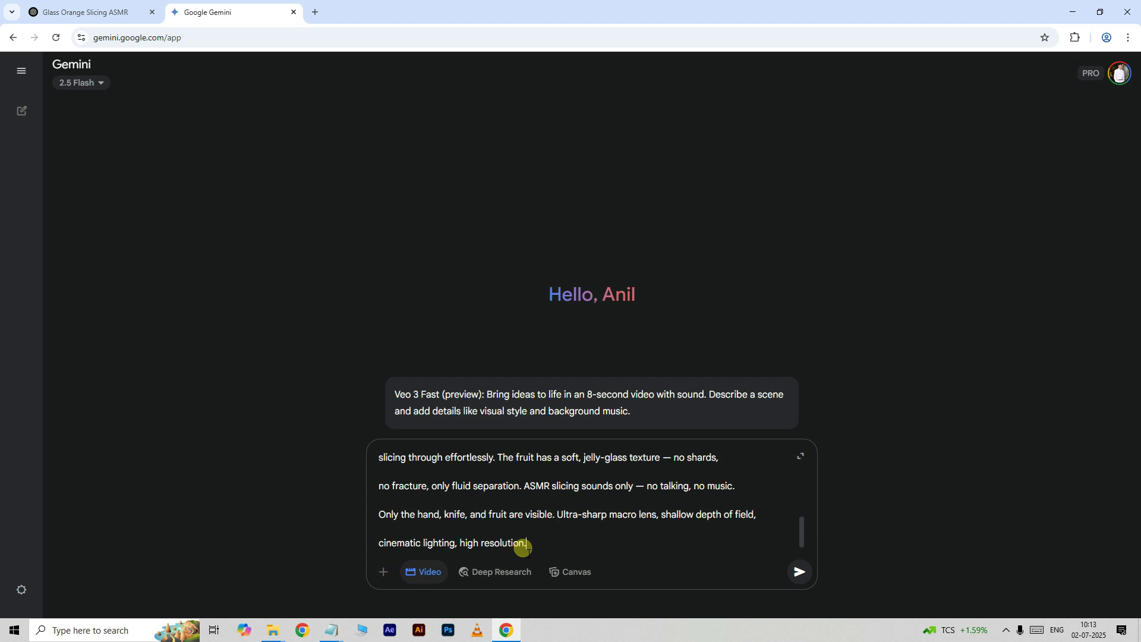
left_click(806, 576)
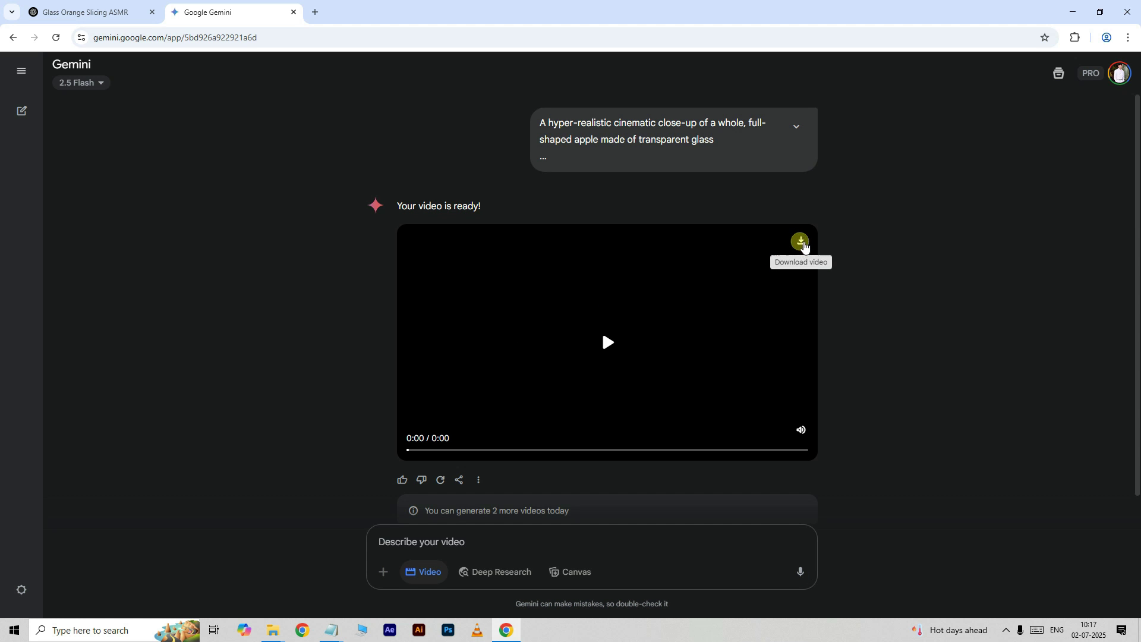
left_click(802, 243)
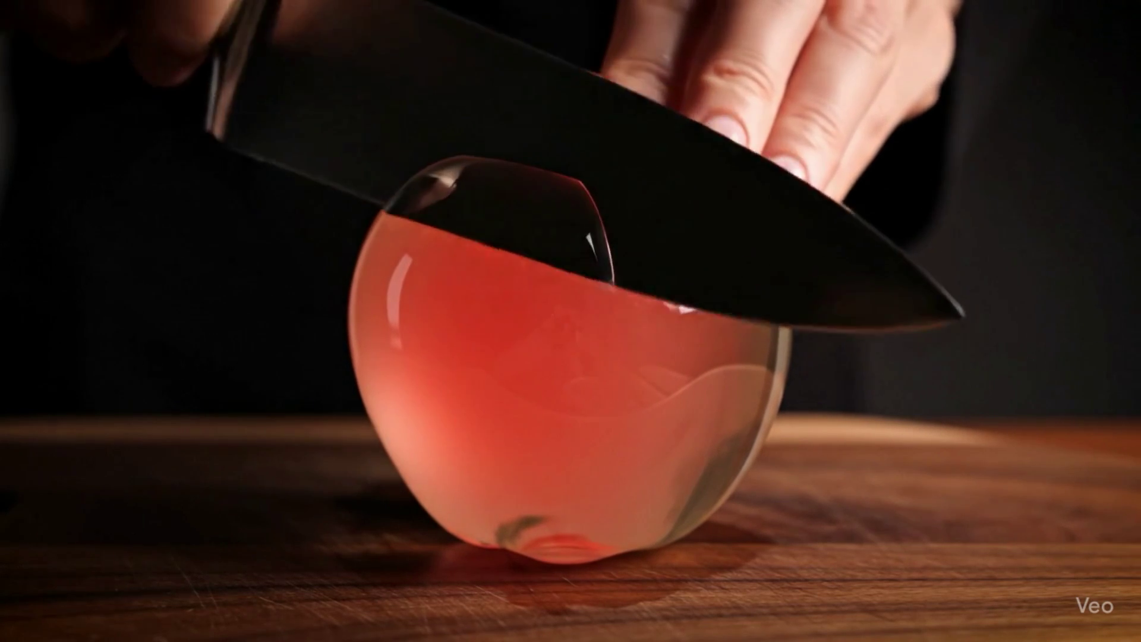
double_click(571, 410)
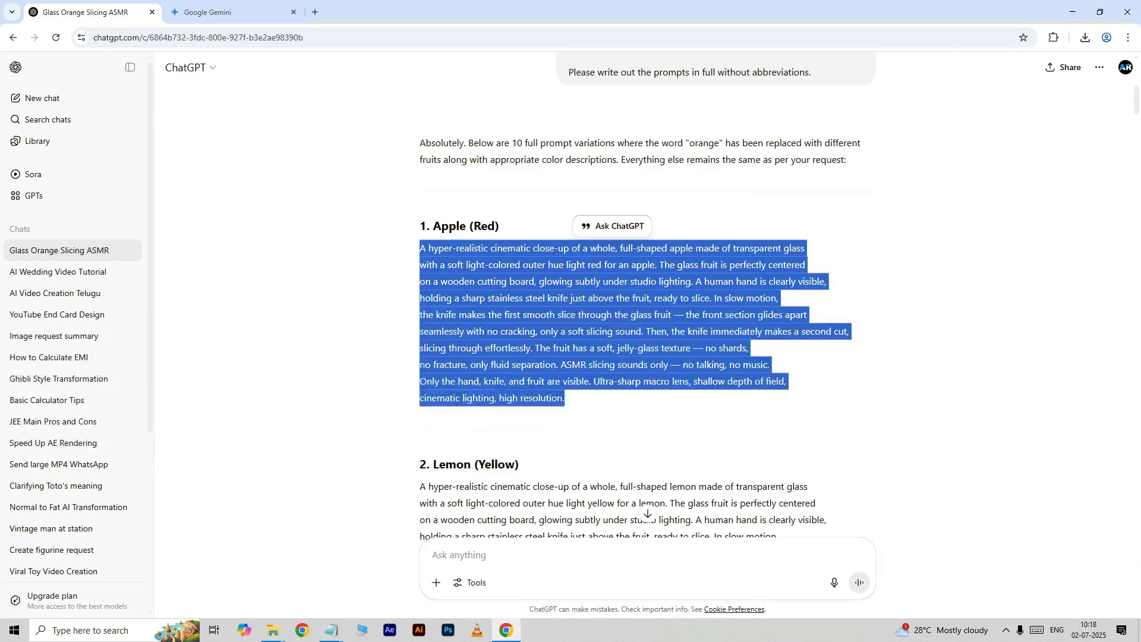
Return to the ChatGPT chat and copy the full text of the "Kiwi (Green)" prompt
left_click(345, 301)
scroll(345, 301, "down", 5)
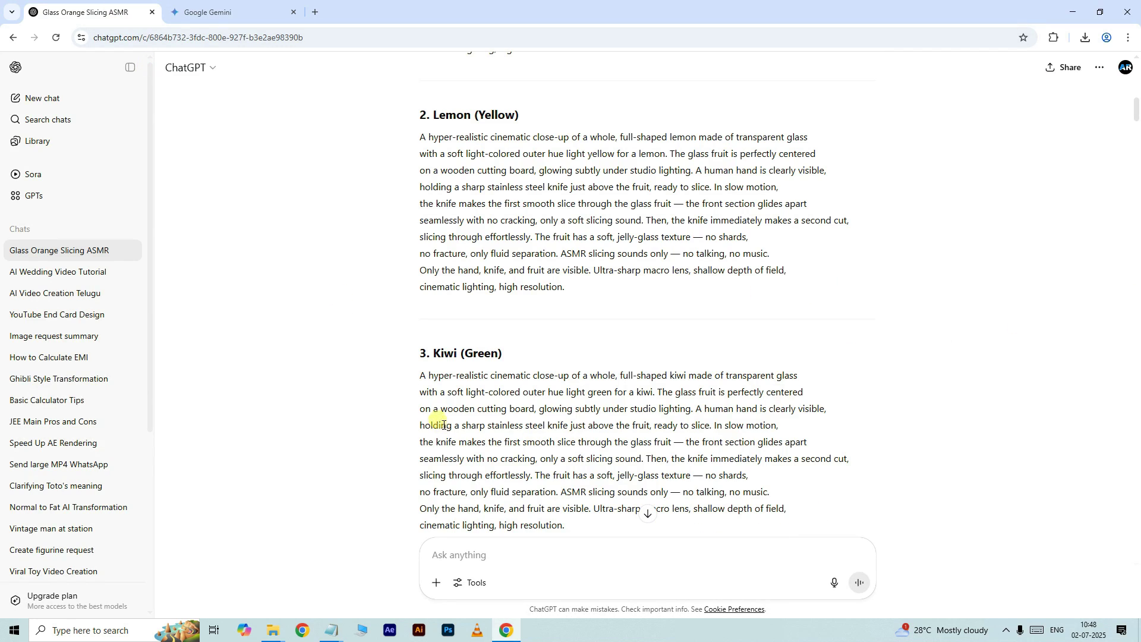
left_click_drag(426, 380, 580, 527)
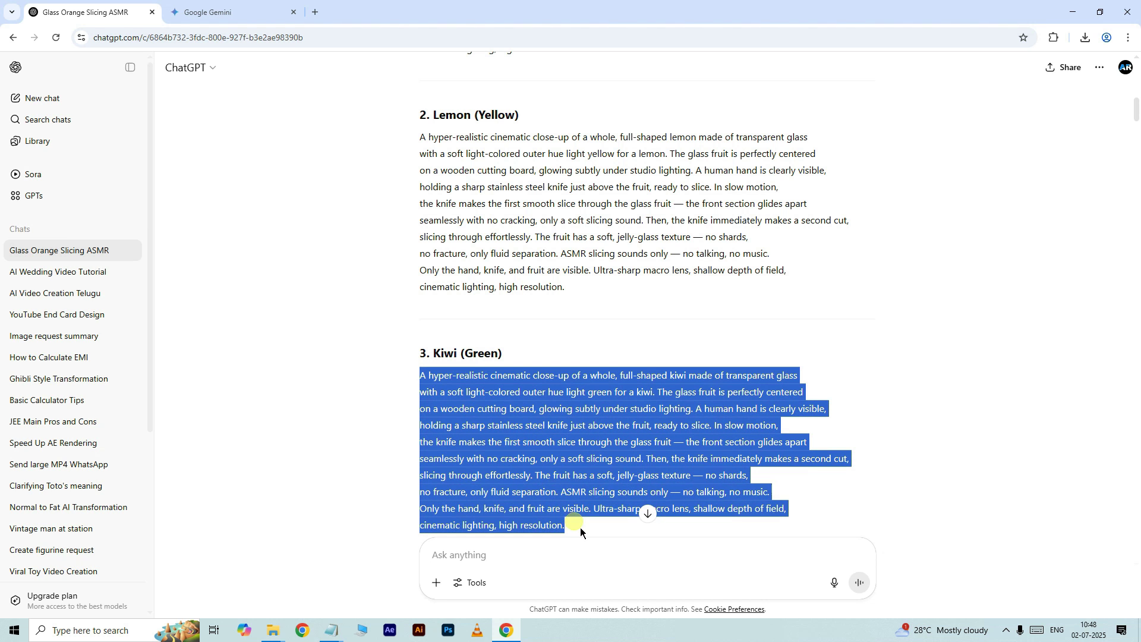
right_click(533, 450)
left_click(555, 470)
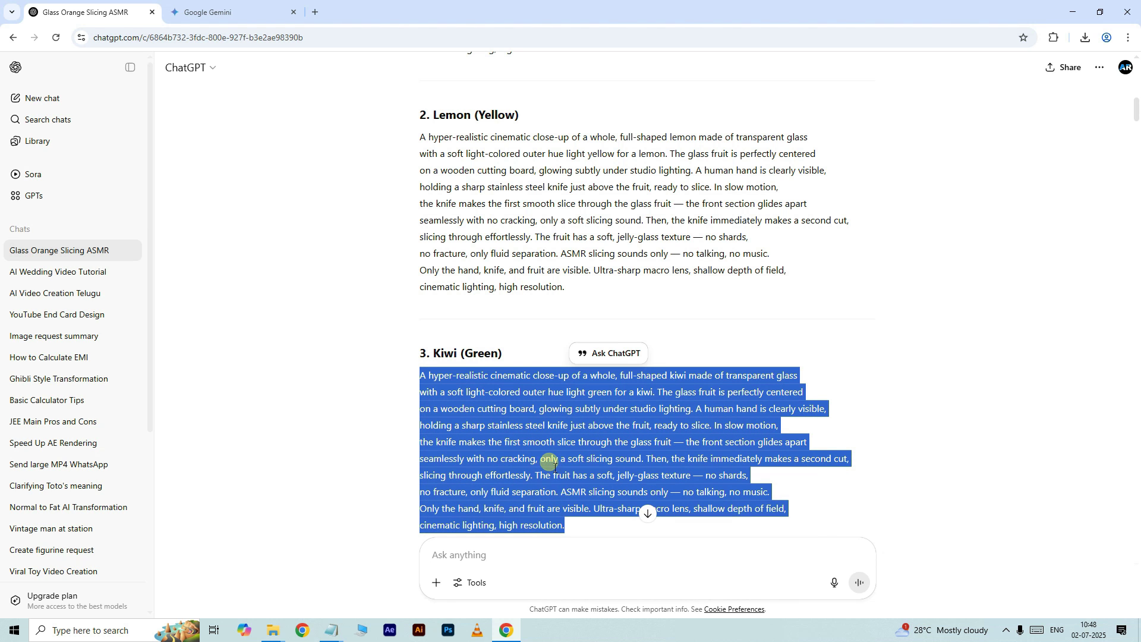
Switch to Gemini, generate a video from the copied kiwi prompt and download it
left_click(261, 13)
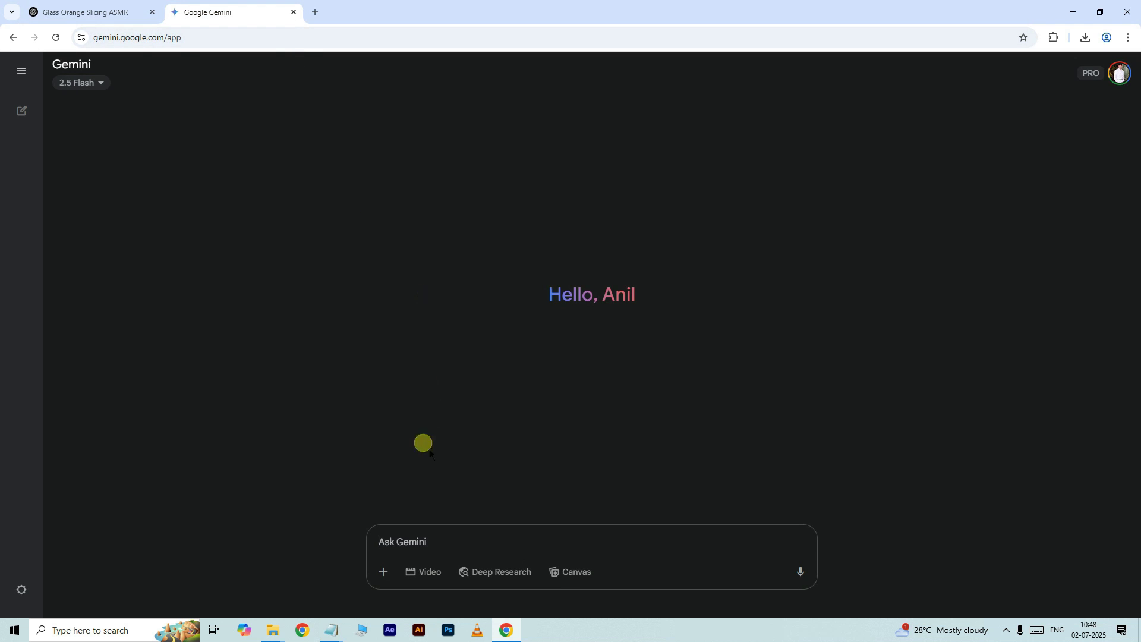
right_click(435, 541)
left_click(476, 402)
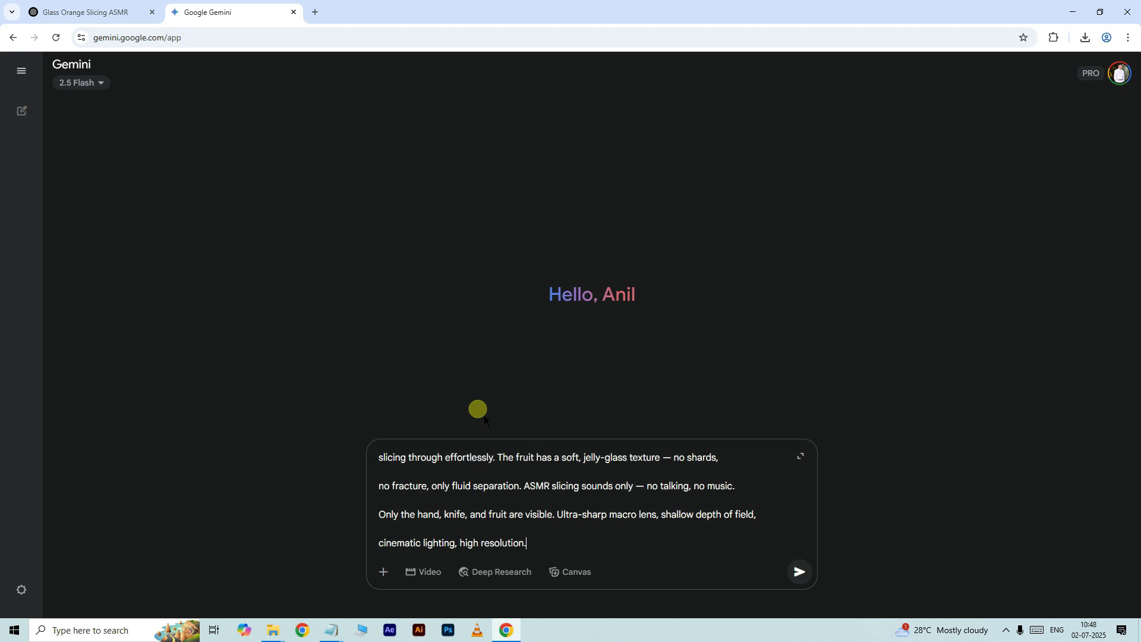
left_click(431, 573)
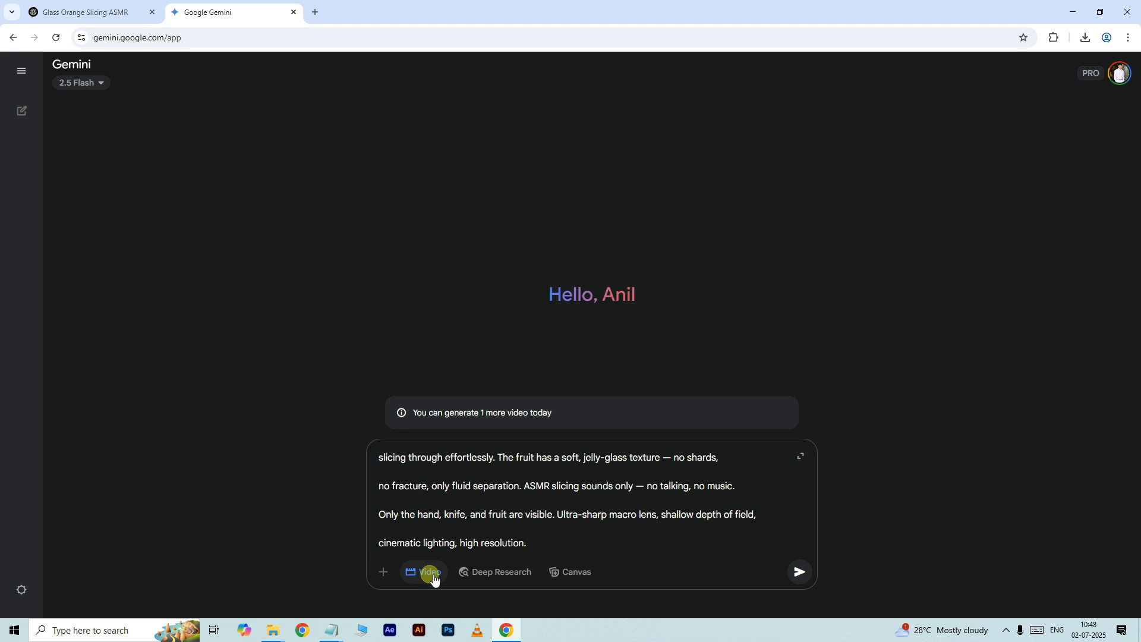
left_click(800, 572)
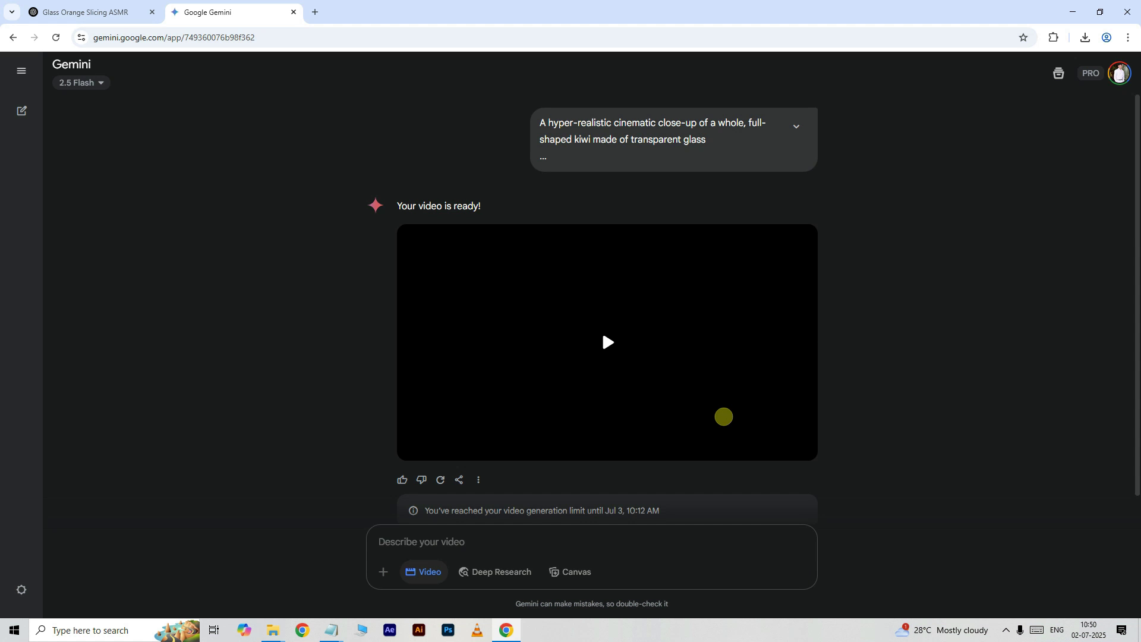
mouse_move(739, 392)
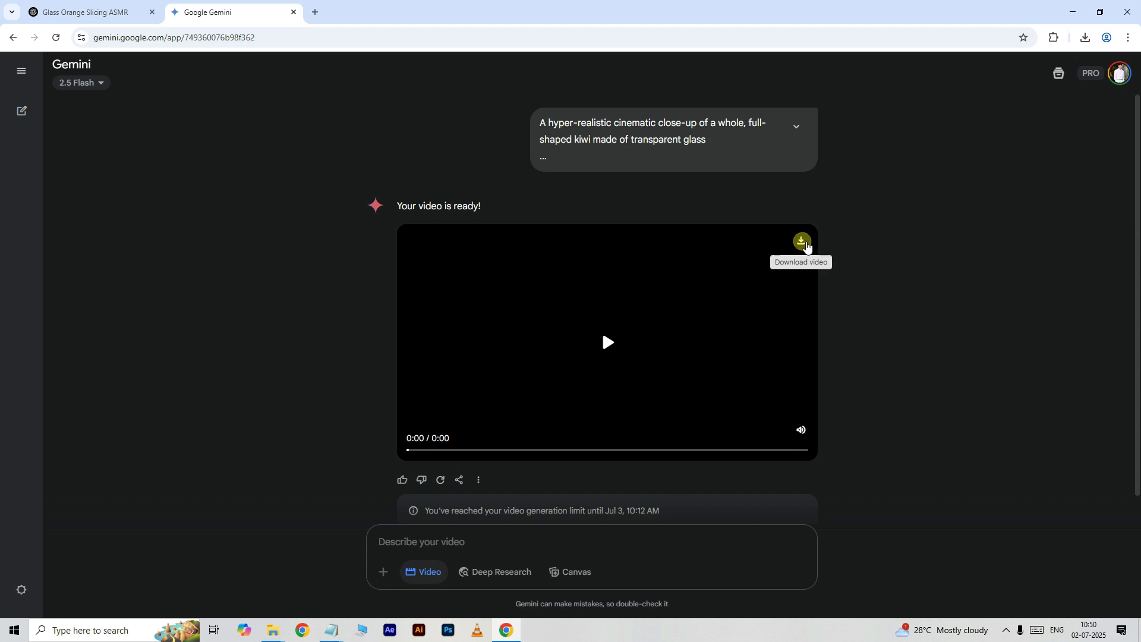
left_click(801, 242)
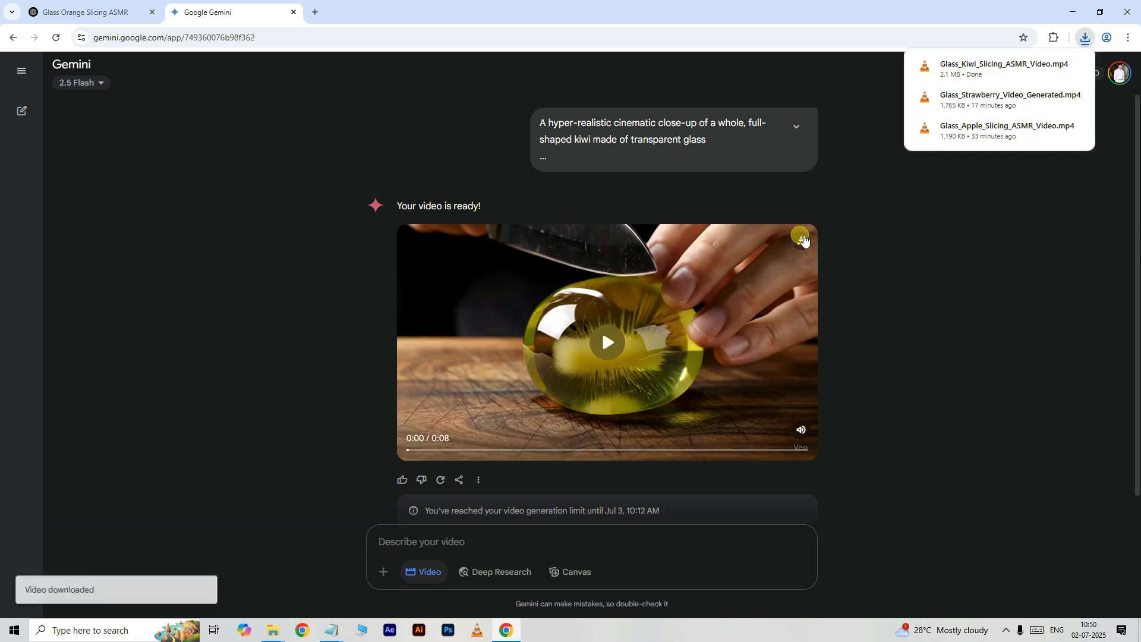
Return to the ChatGPT chat and copy the full text of the real-vegetable prompt "Tomato (Glossy Red, Juicy)"
left_click(1089, 42)
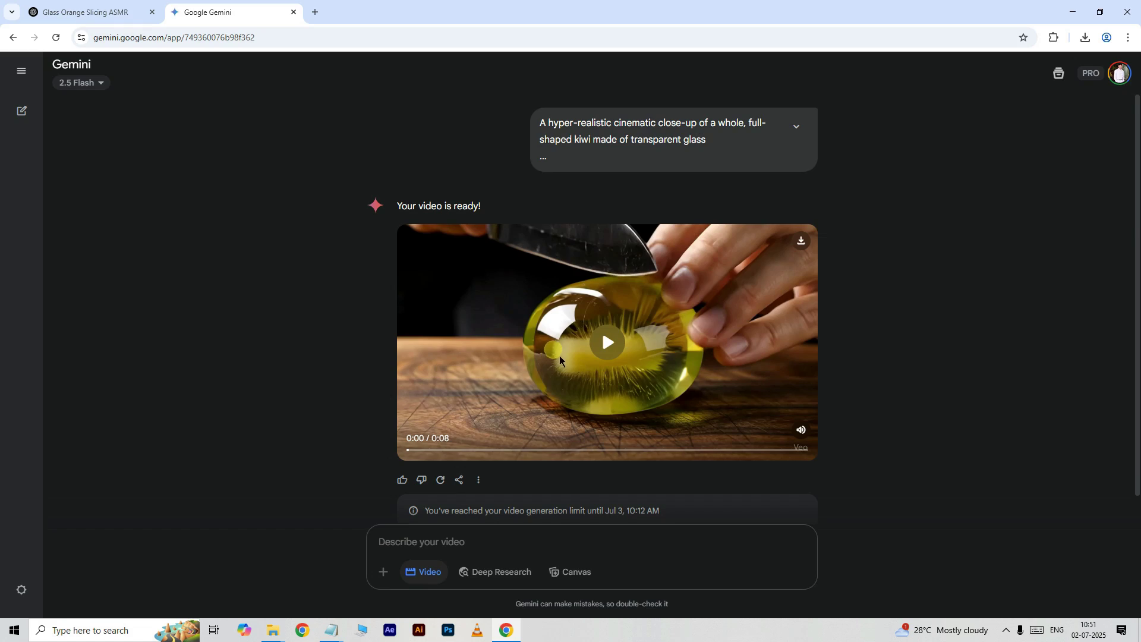
left_click(95, 11)
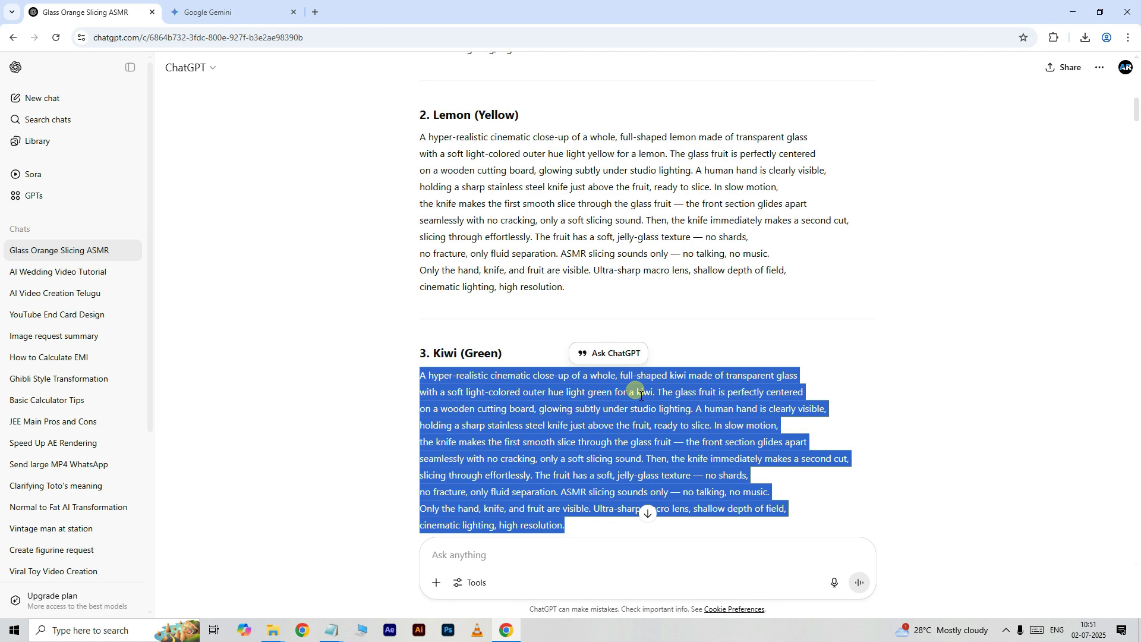
left_click(989, 426)
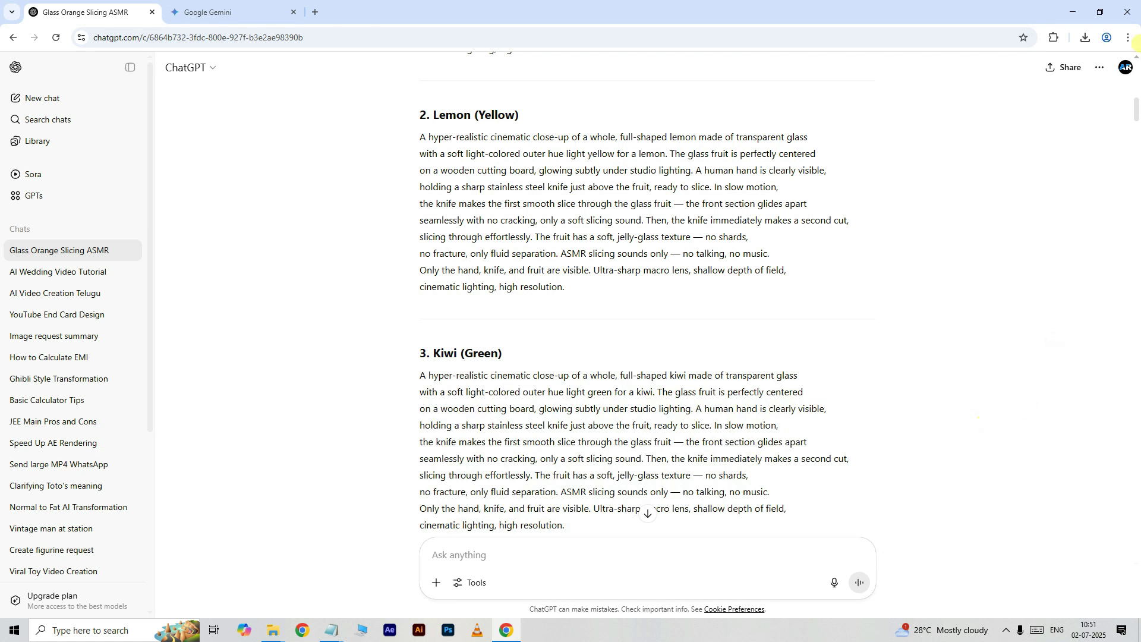
left_click_drag(1134, 111, 1134, 108)
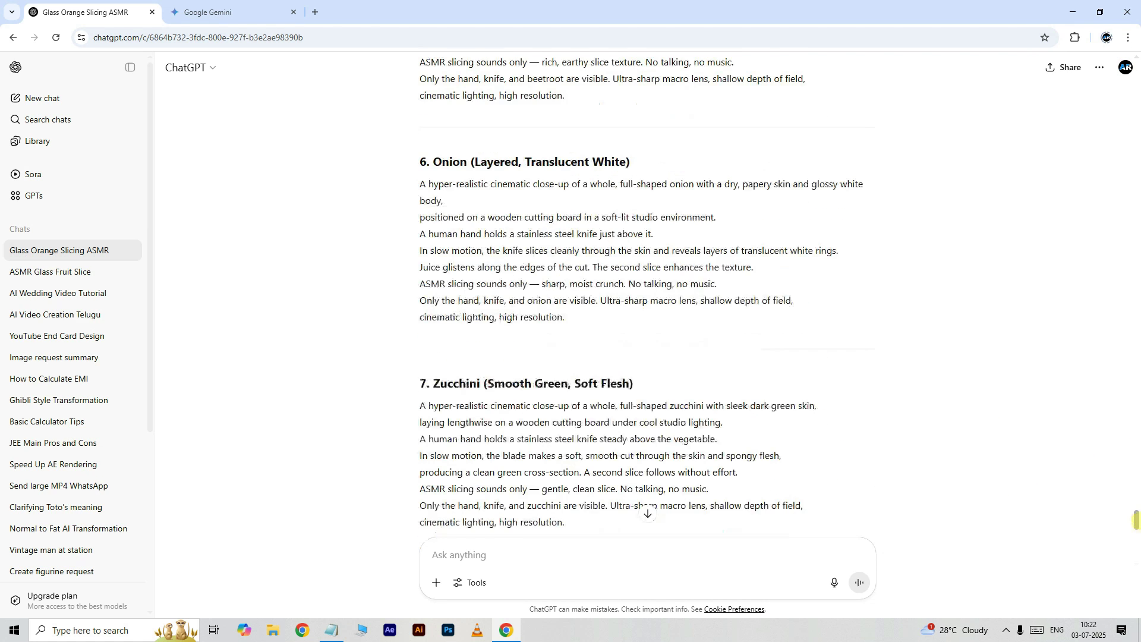
left_click_drag(1137, 522, 1137, 476)
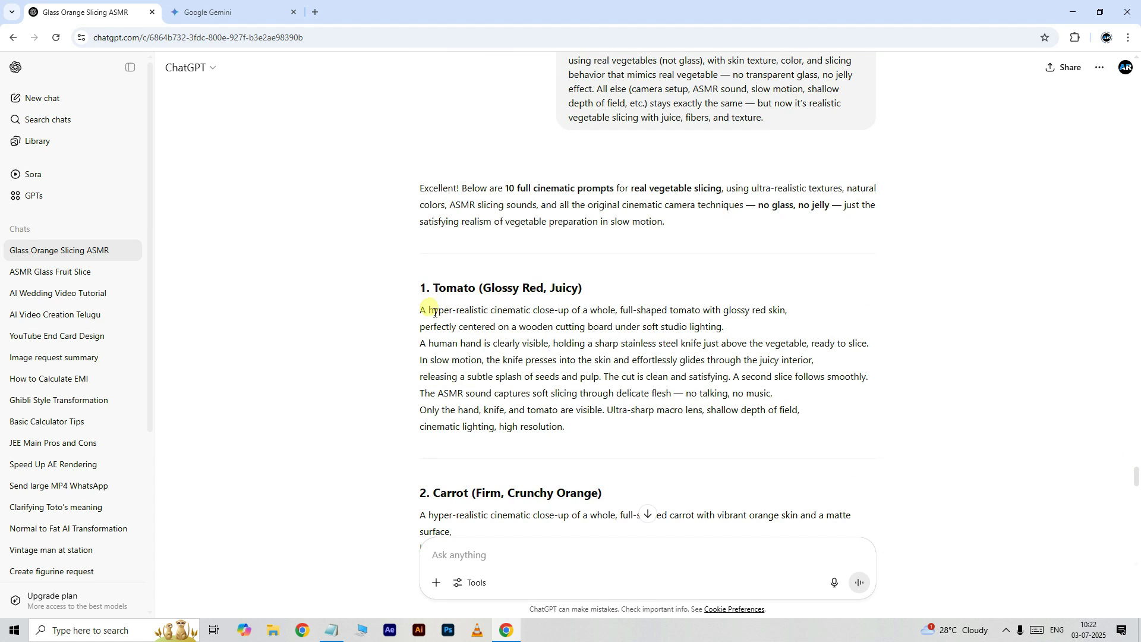
left_click_drag(425, 314, 587, 435)
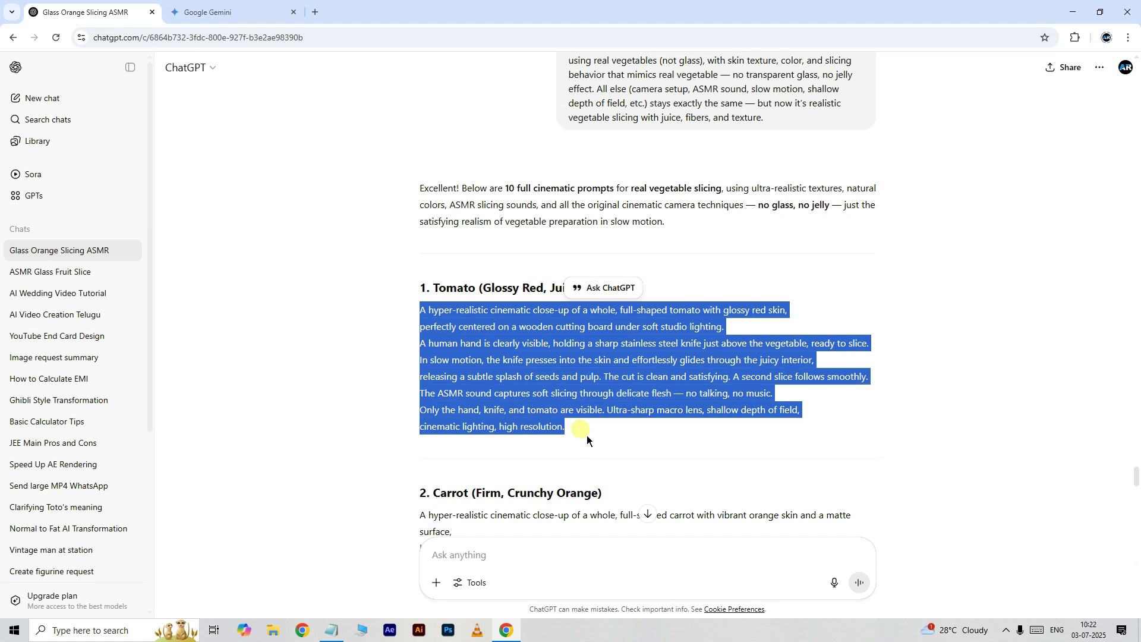
right_click(522, 358)
left_click(544, 371)
Switch to Gemini, generate a Veo 3 video from the copied tomato prompt and download it
left_click(229, 12)
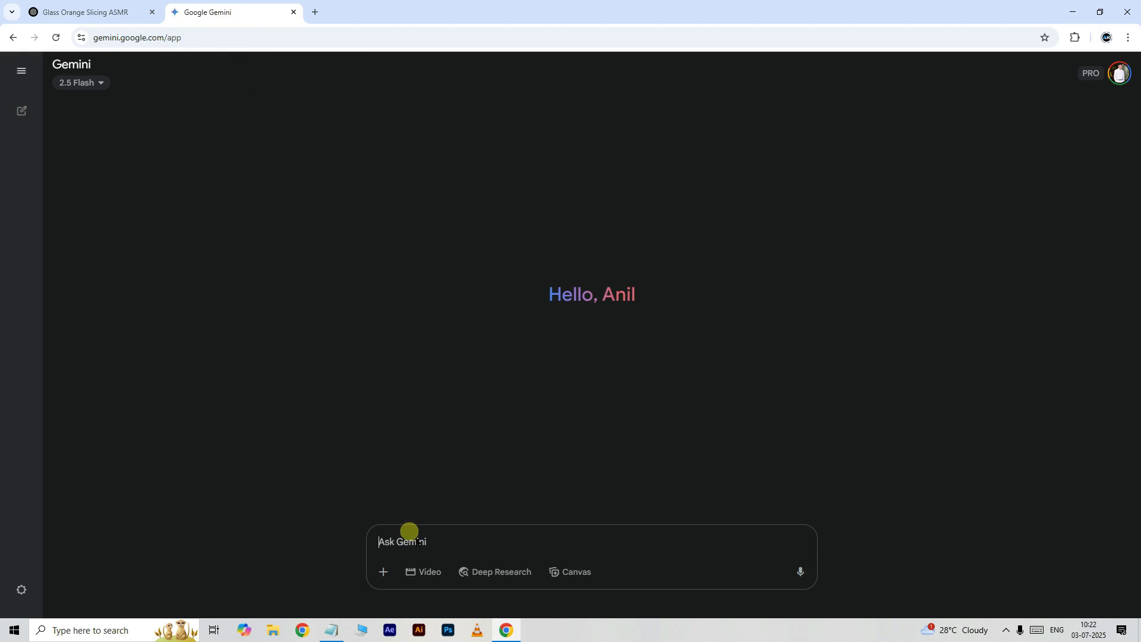
right_click(416, 544)
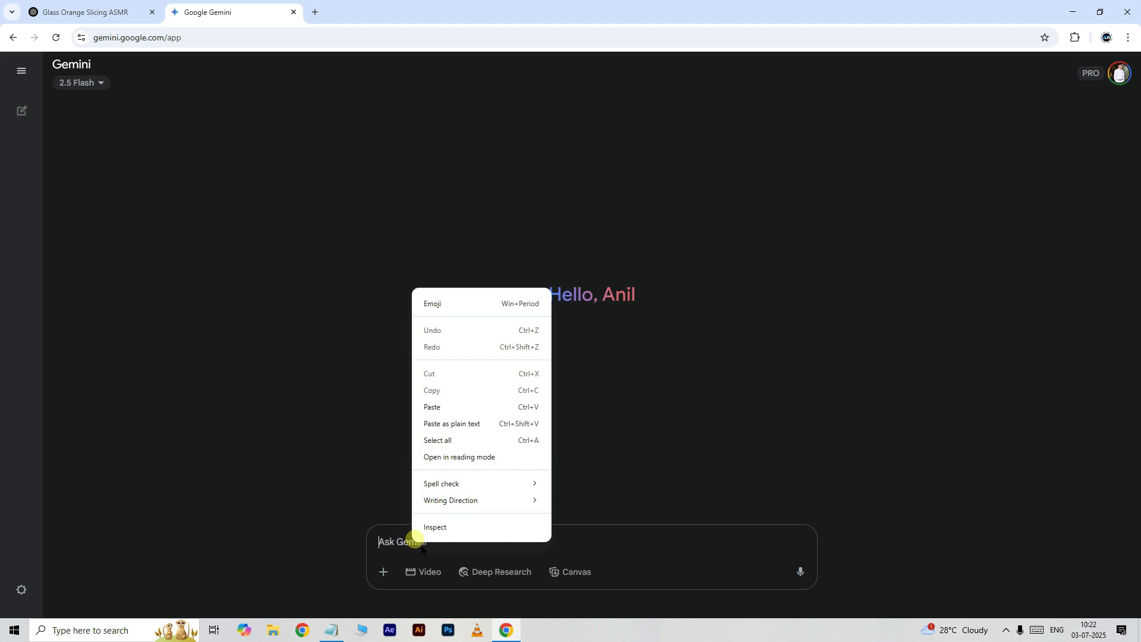
left_click(443, 406)
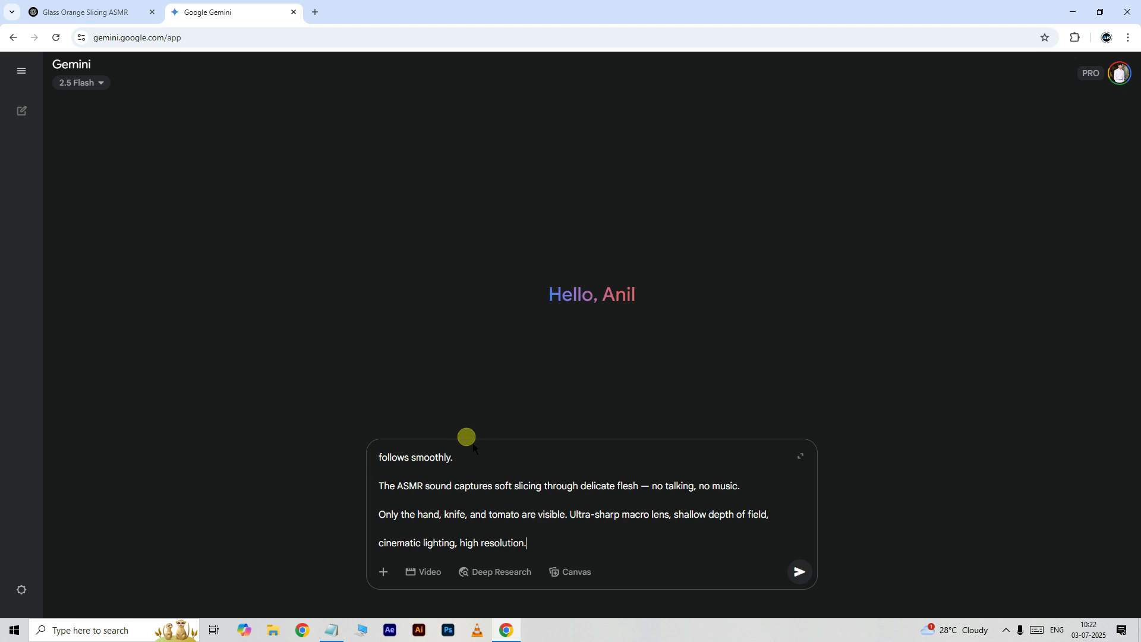
left_click(428, 571)
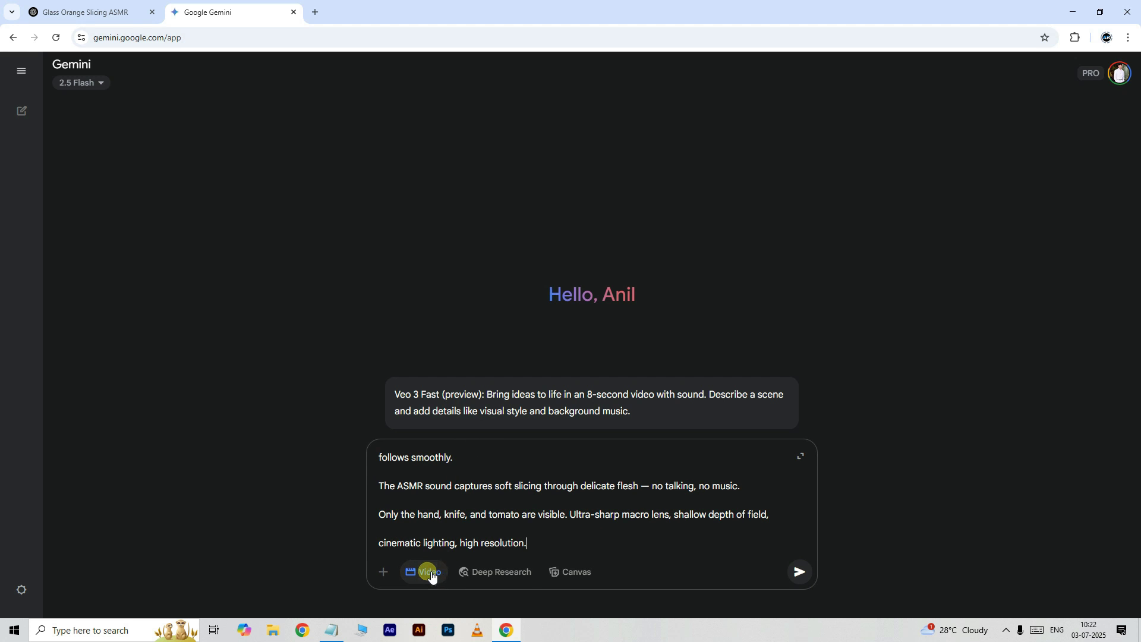
left_click(804, 572)
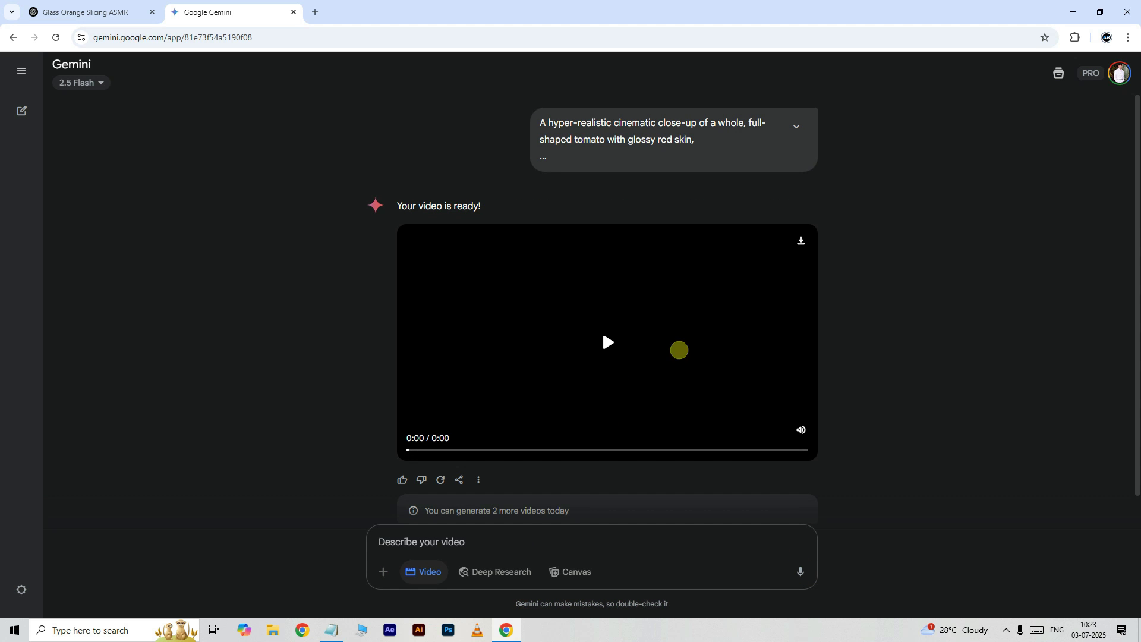
left_click(800, 241)
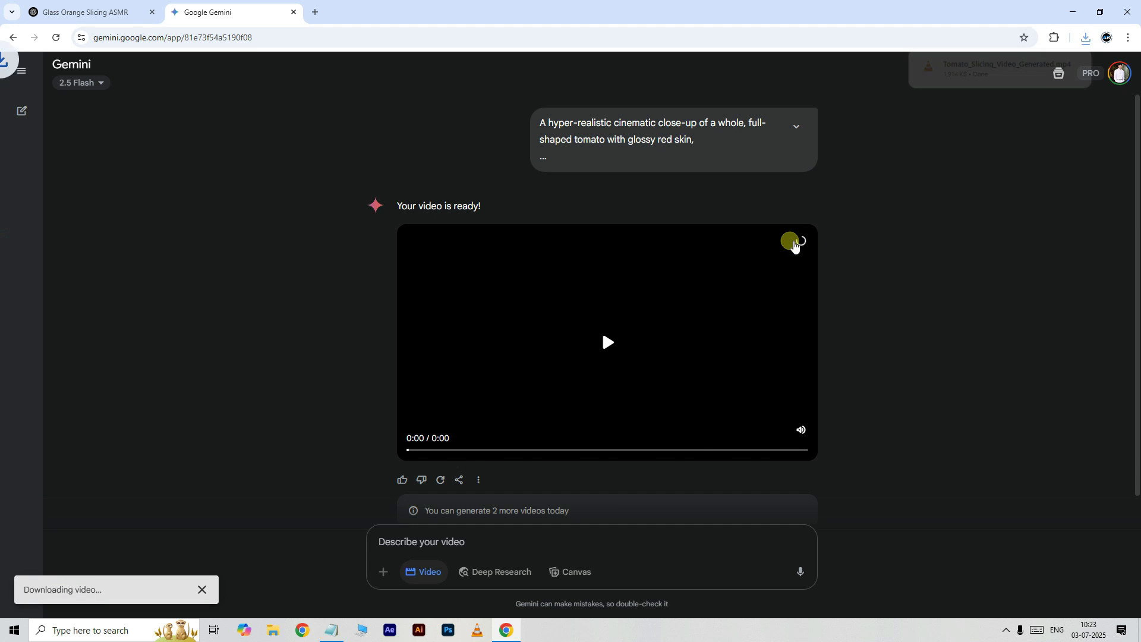